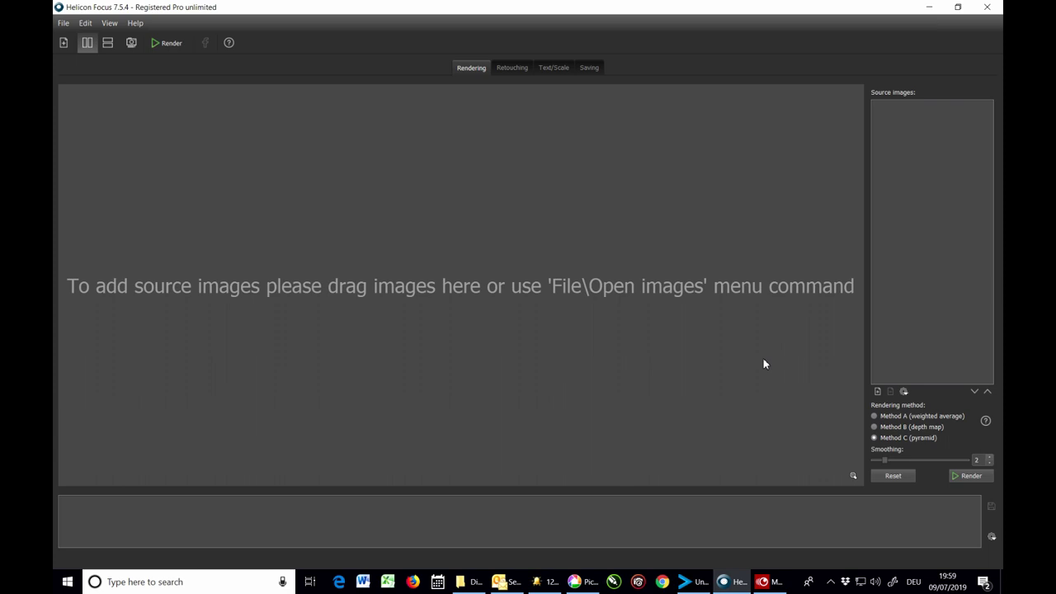
Select DSC1894 through DSC1901 in File Explorer and drag the eight images into Helicon Focus.
left_click(474, 582)
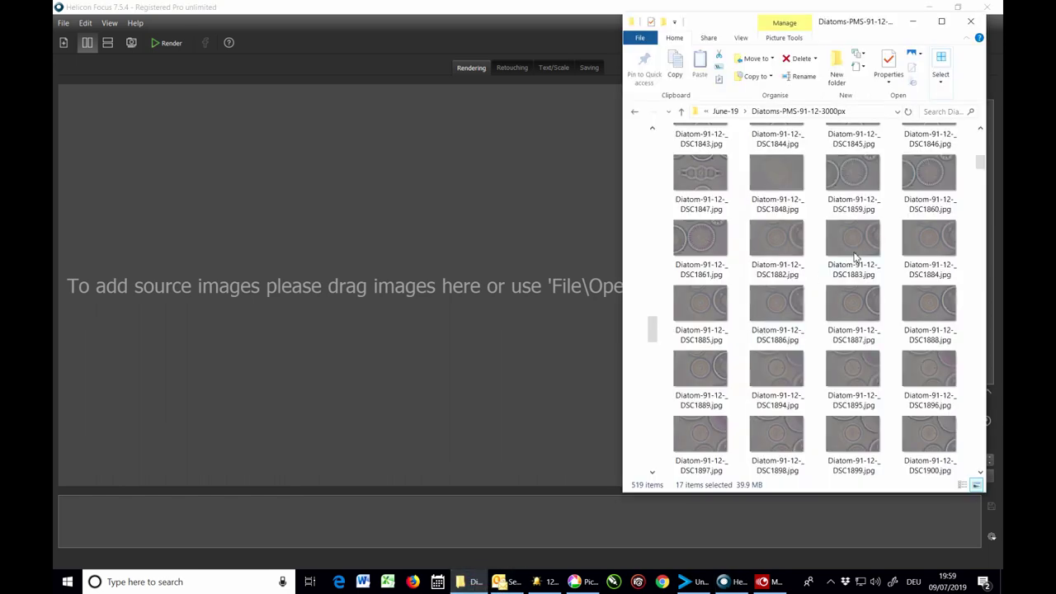
scroll(855, 258, "up", 3)
scroll(855, 264, "down", 3)
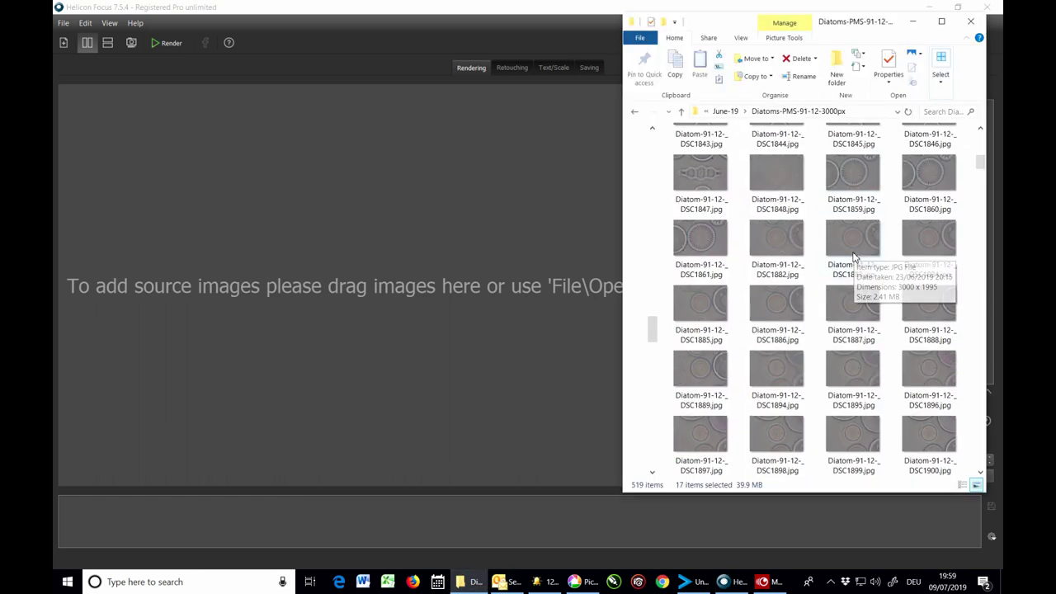
left_click(777, 376)
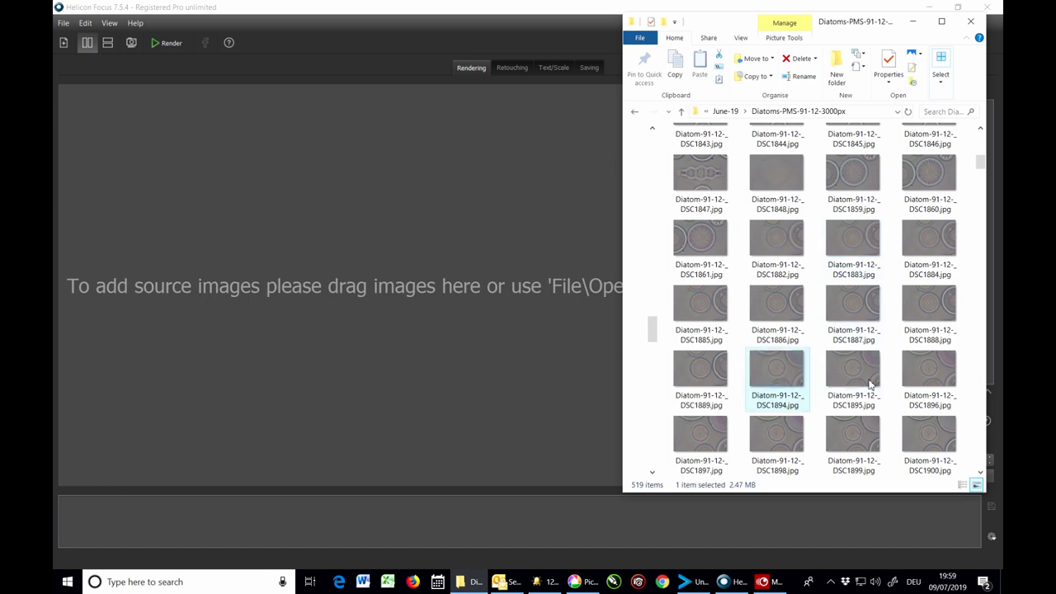
scroll(894, 406, "down", 3)
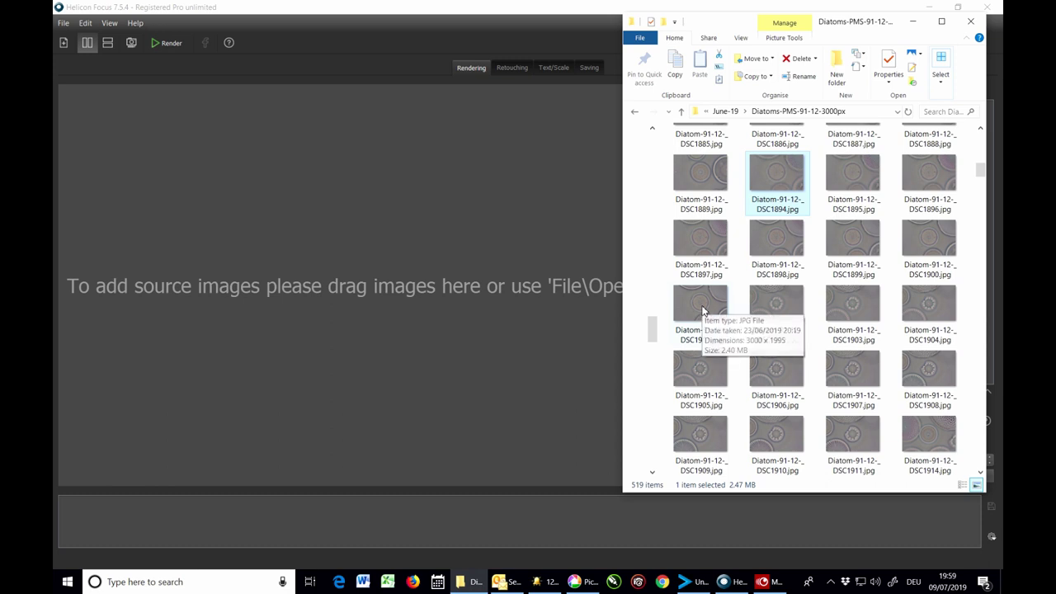
left_click(703, 310, "shift")
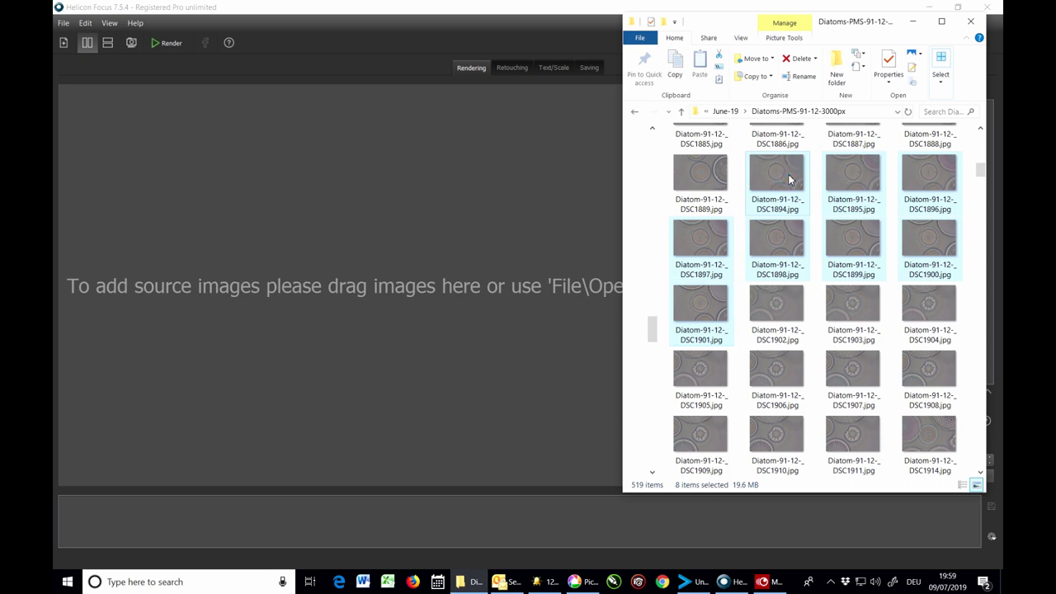
left_click_drag(789, 179, 452, 217)
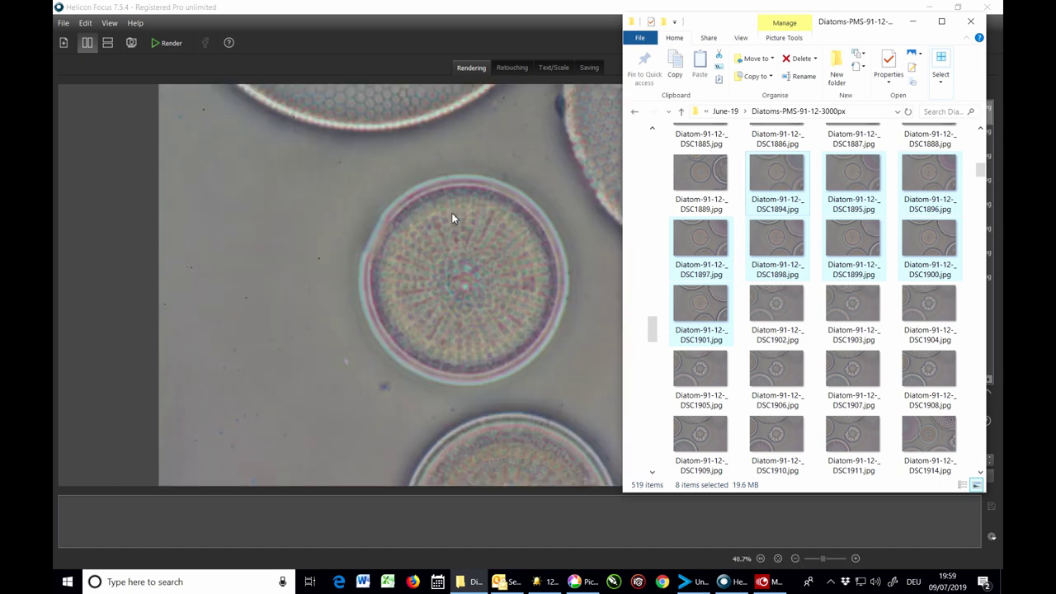
Use File > Open images to choose DSC1914 through DSC1922 in Diatoms-PMS-91-12-3000px.
left_click(591, 525)
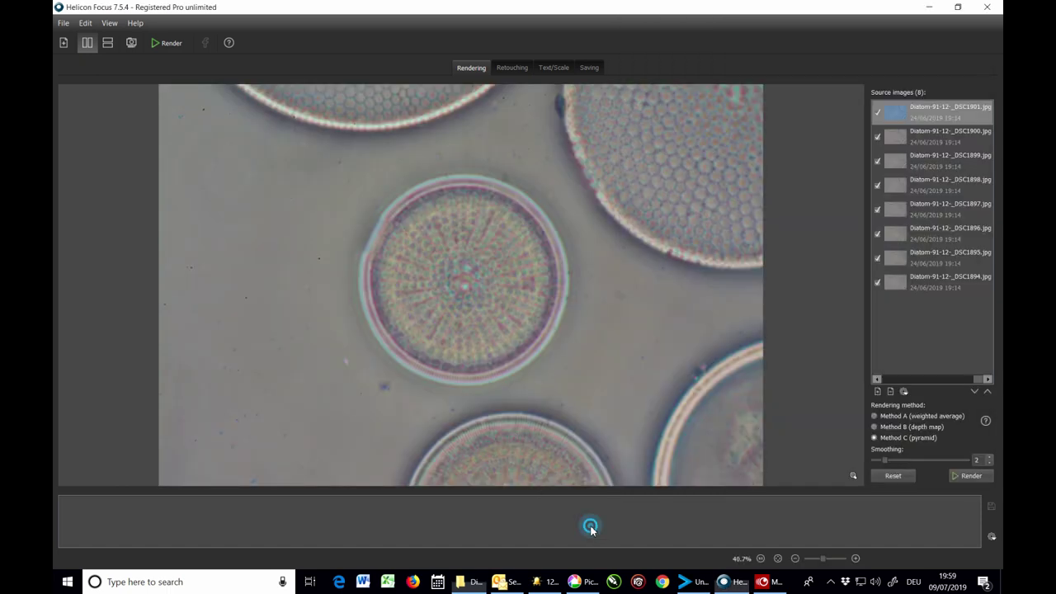
left_click(950, 109)
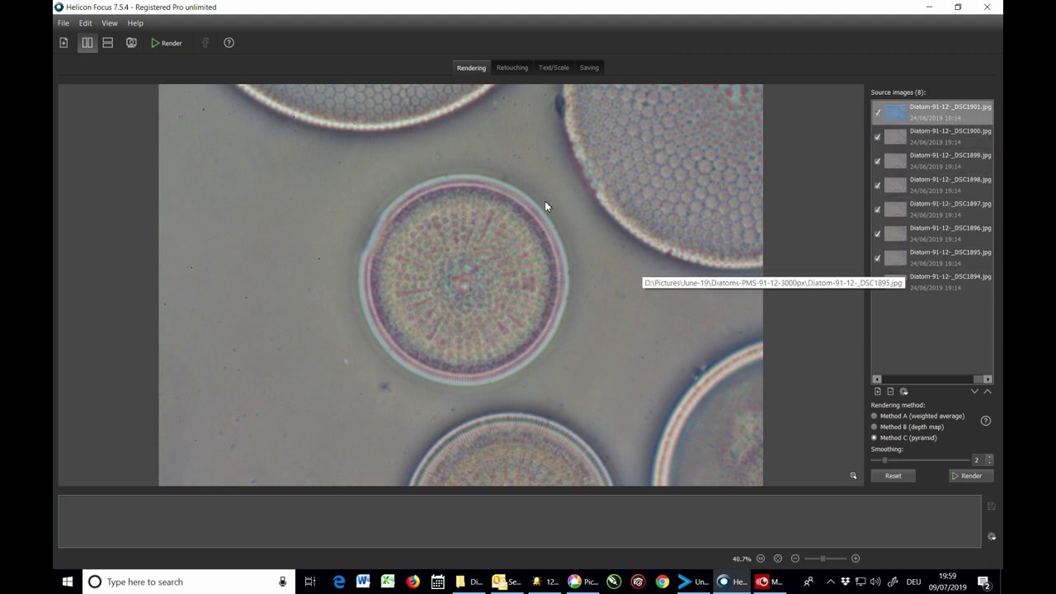
left_click(63, 24)
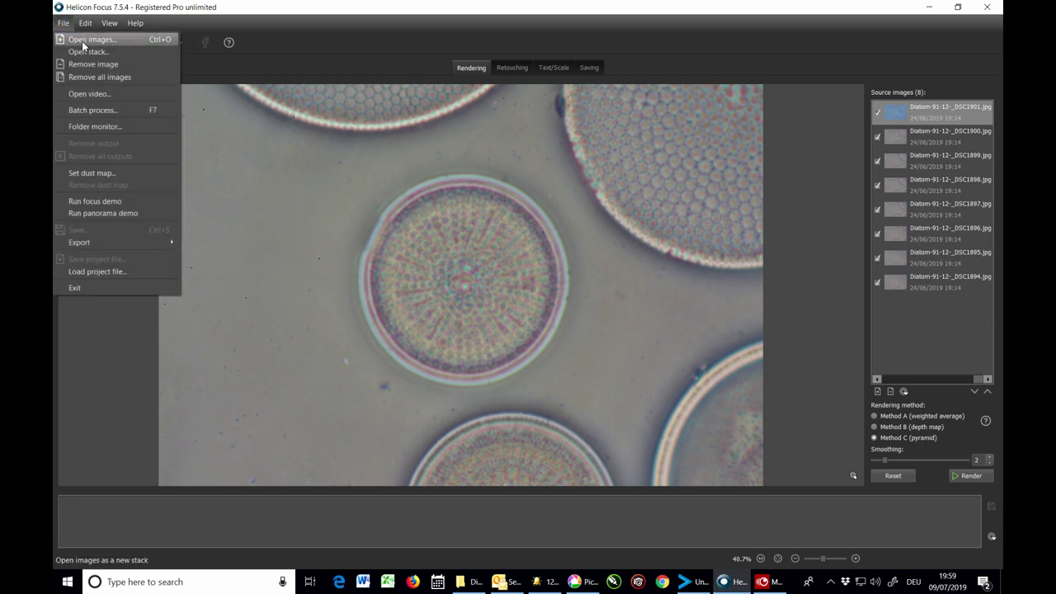
left_click(81, 41)
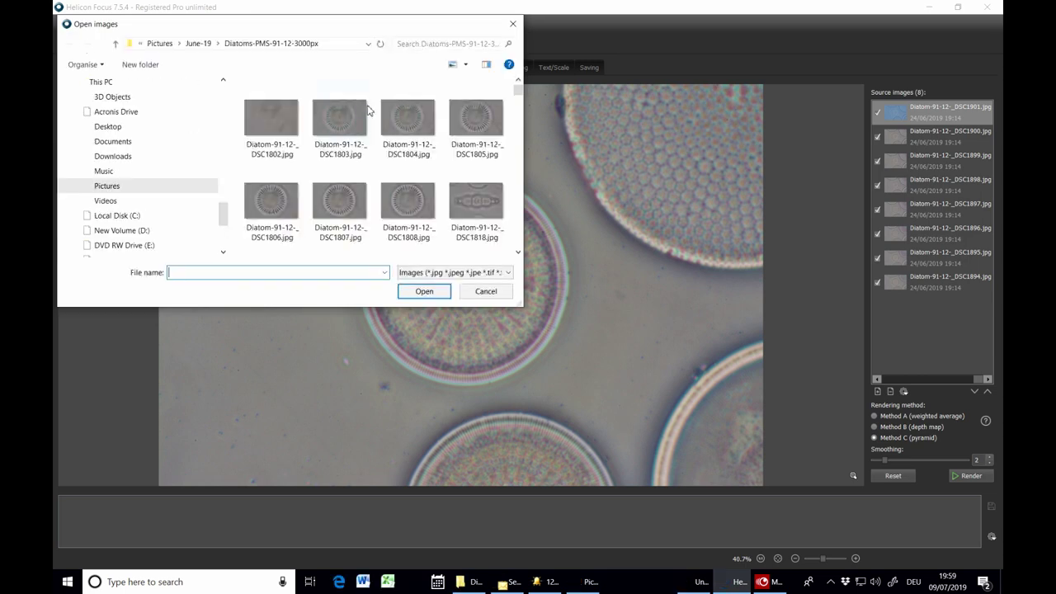
left_click_drag(518, 91, 520, 122)
scroll(483, 151, "down", 1)
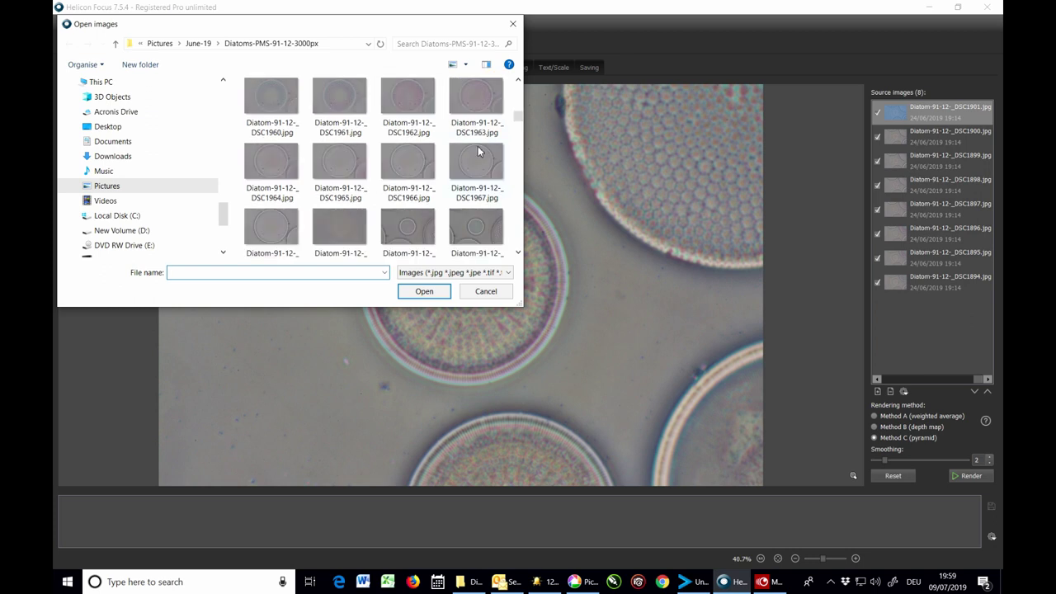
scroll(478, 151, "down", 2)
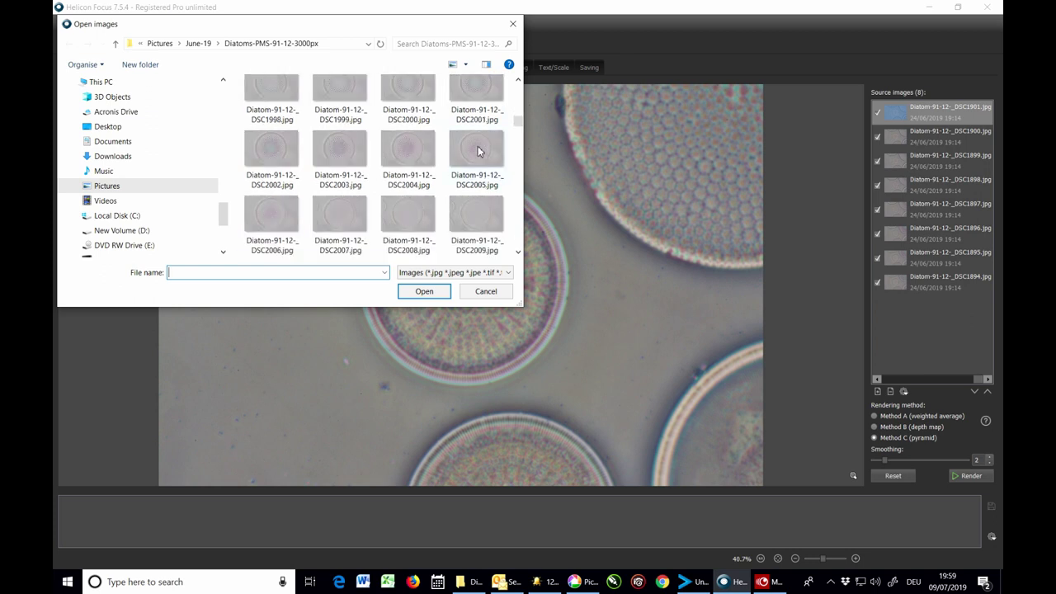
scroll(478, 151, "up", 2)
scroll(478, 151, "up", 2)
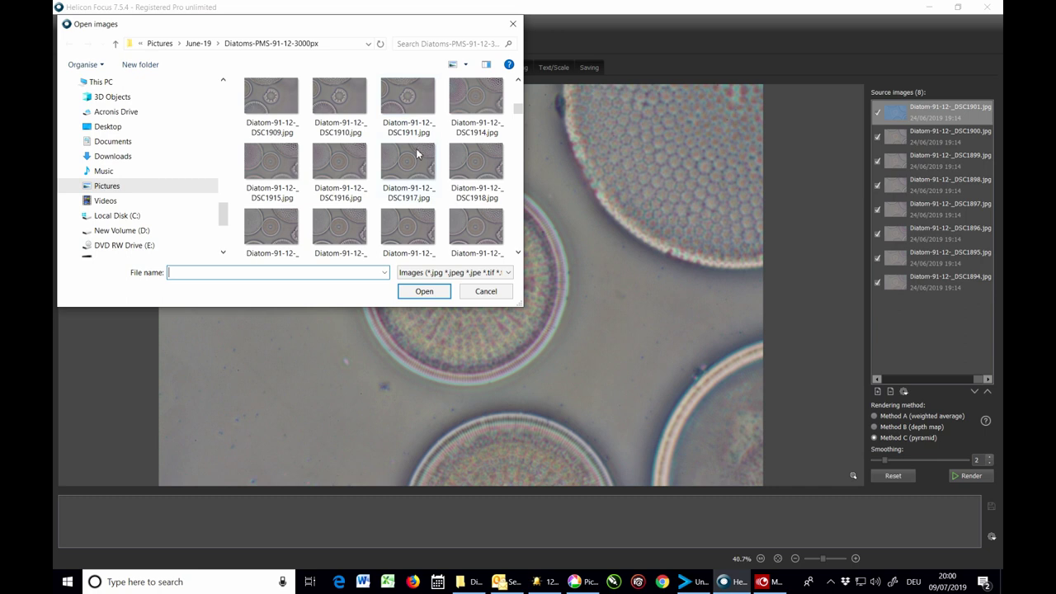
left_click(472, 109)
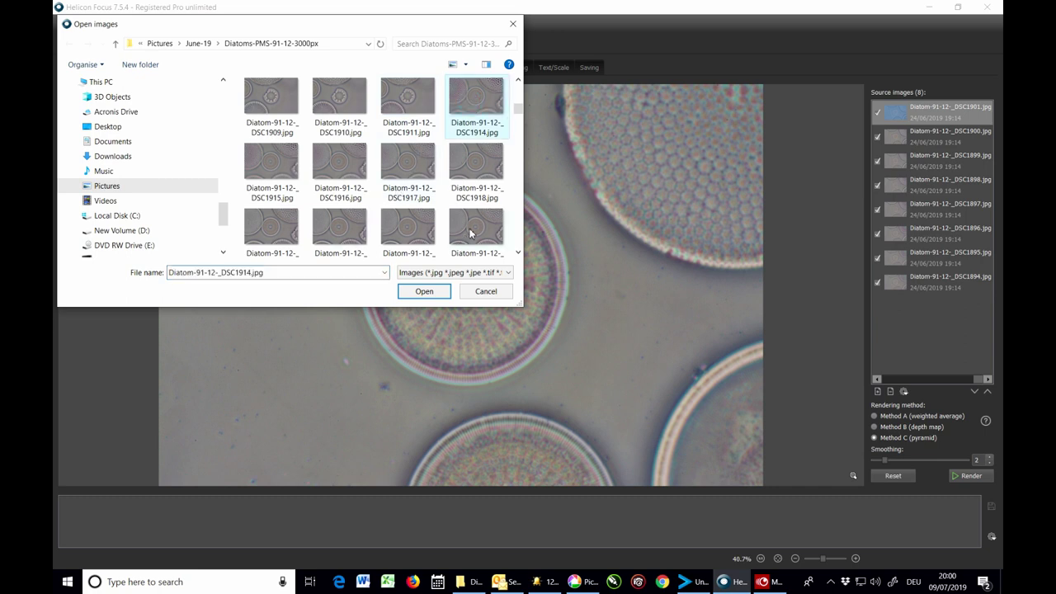
left_click(471, 234, "shift")
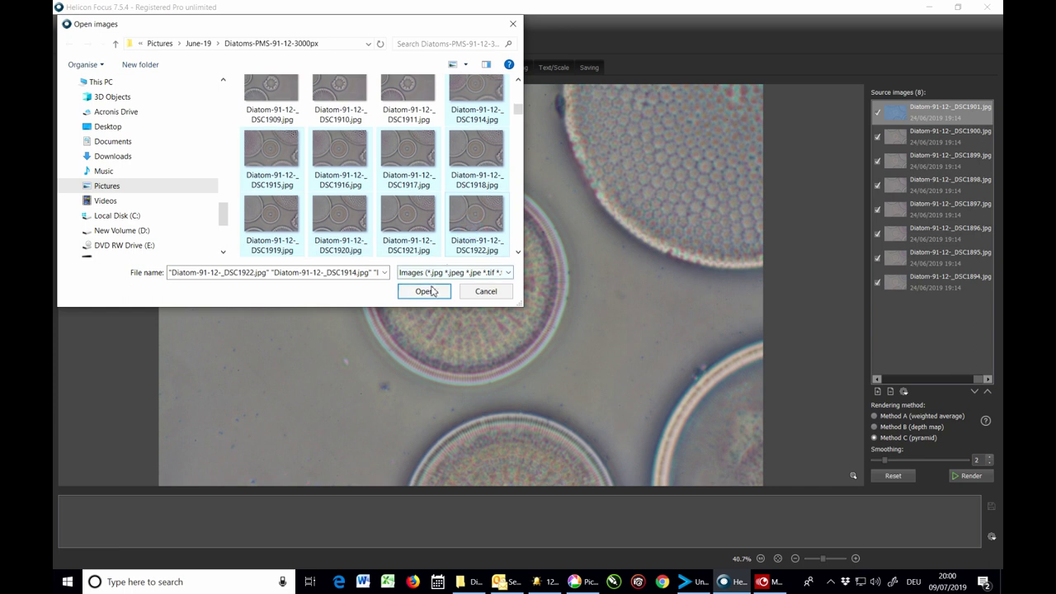
Cancel the Open images dialog so only DSC1894–DSC1901 stay loaded.
left_click(513, 24)
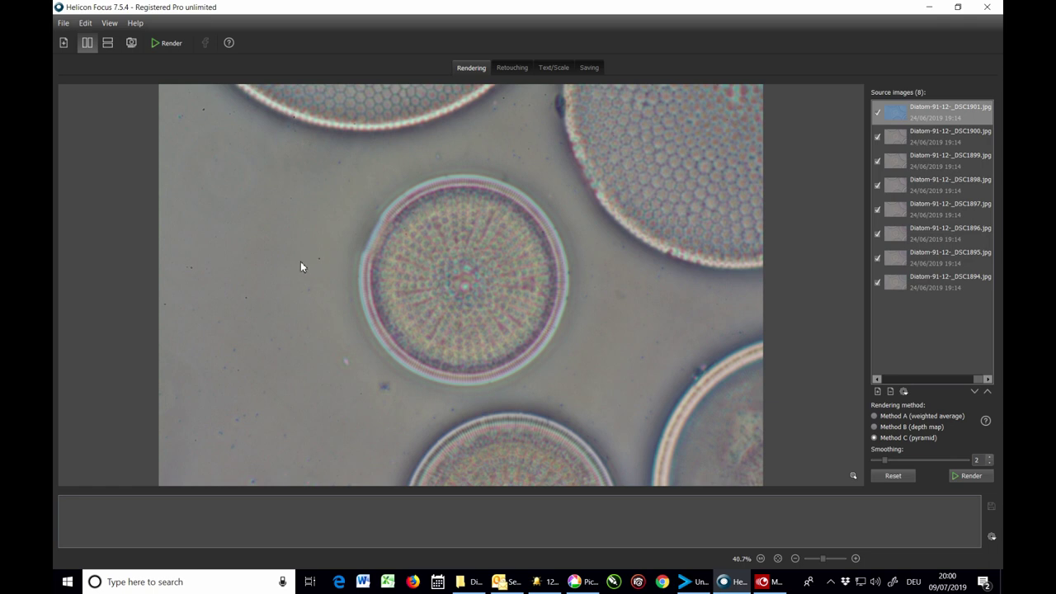
Assign Diatom-91-12-_DSC1848.jpg as the dust map through File > Set dust map.
left_click(63, 23)
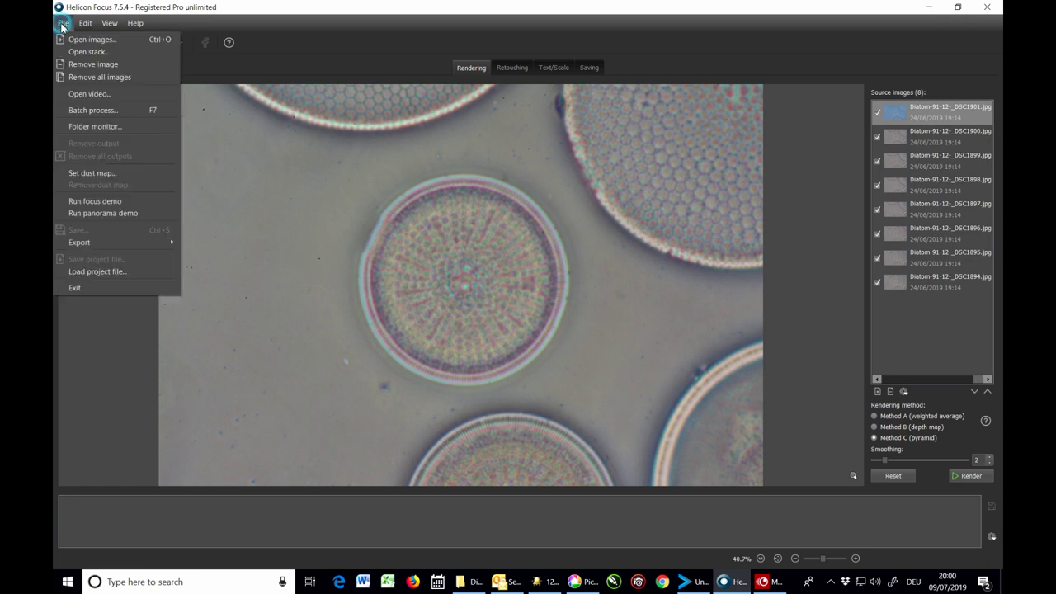
left_click(92, 174)
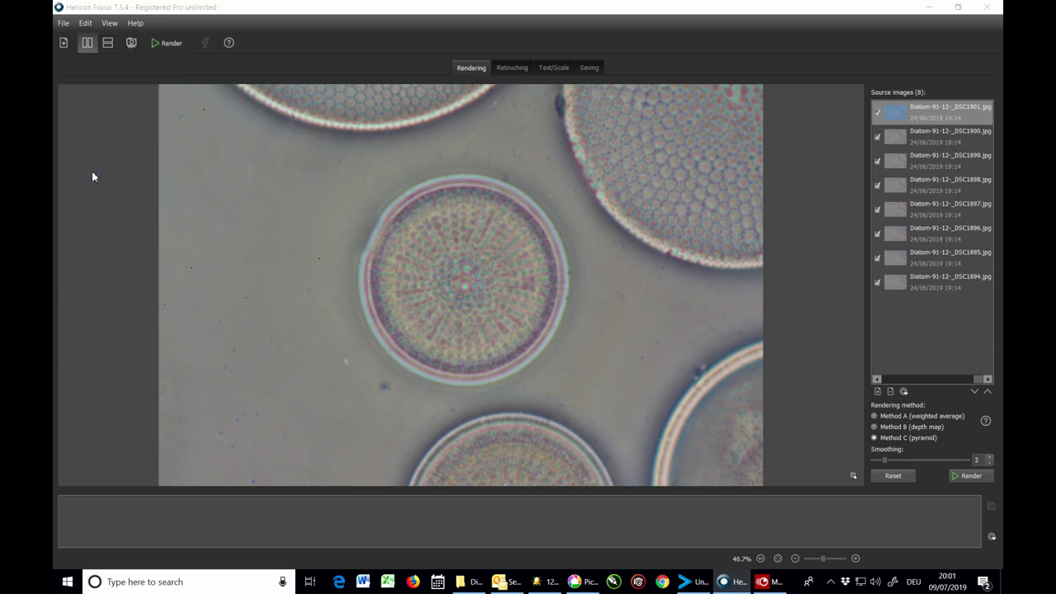
scroll(490, 170, "down", 5)
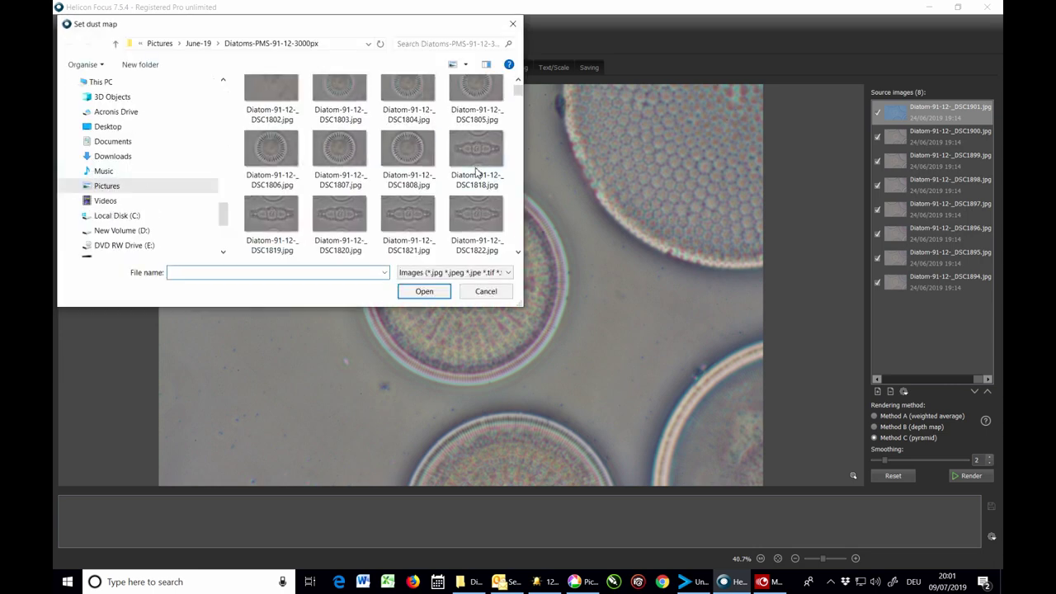
scroll(476, 171, "down", 2)
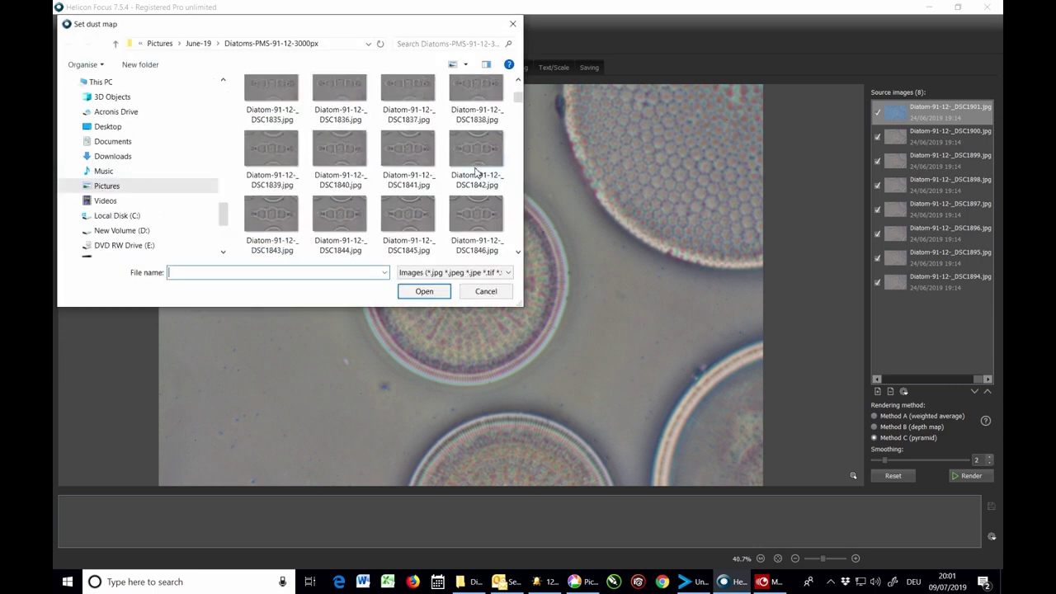
scroll(476, 170, "down", 2)
scroll(476, 171, "down", 3)
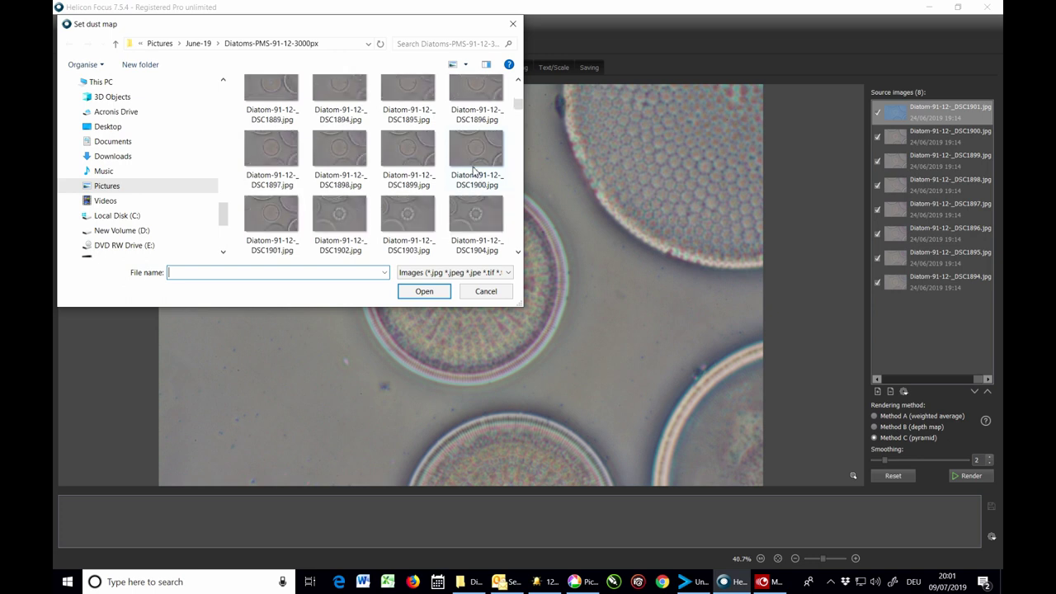
scroll(335, 153, "up", 1)
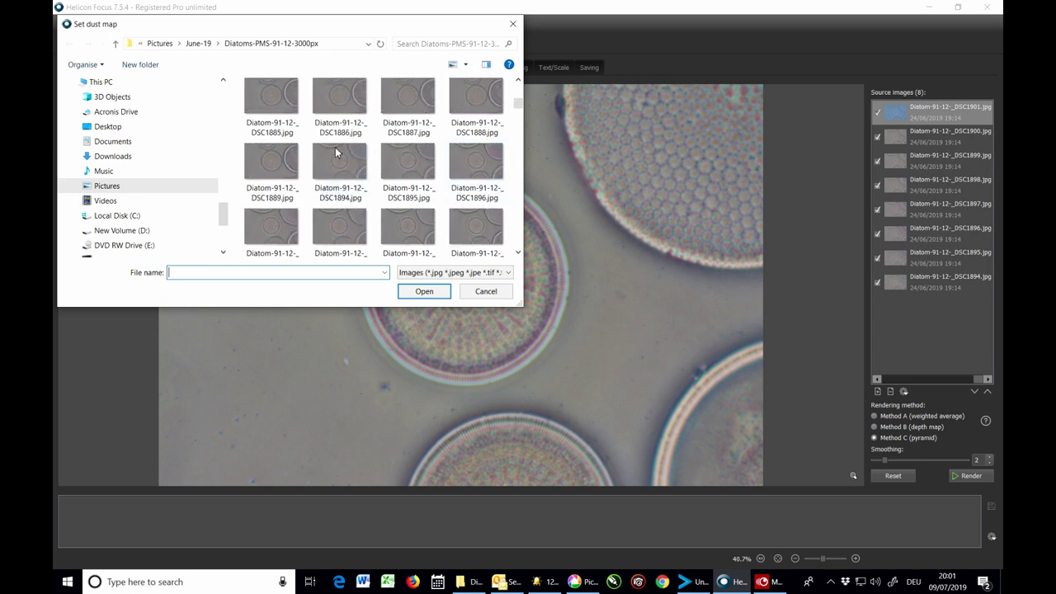
scroll(335, 147, "up", 3)
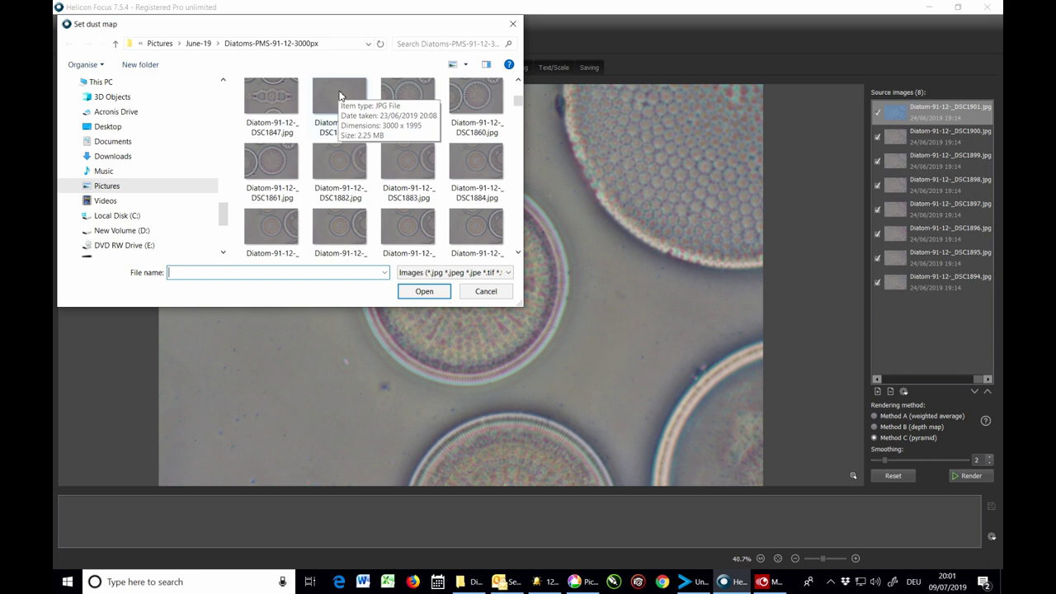
left_click(339, 97)
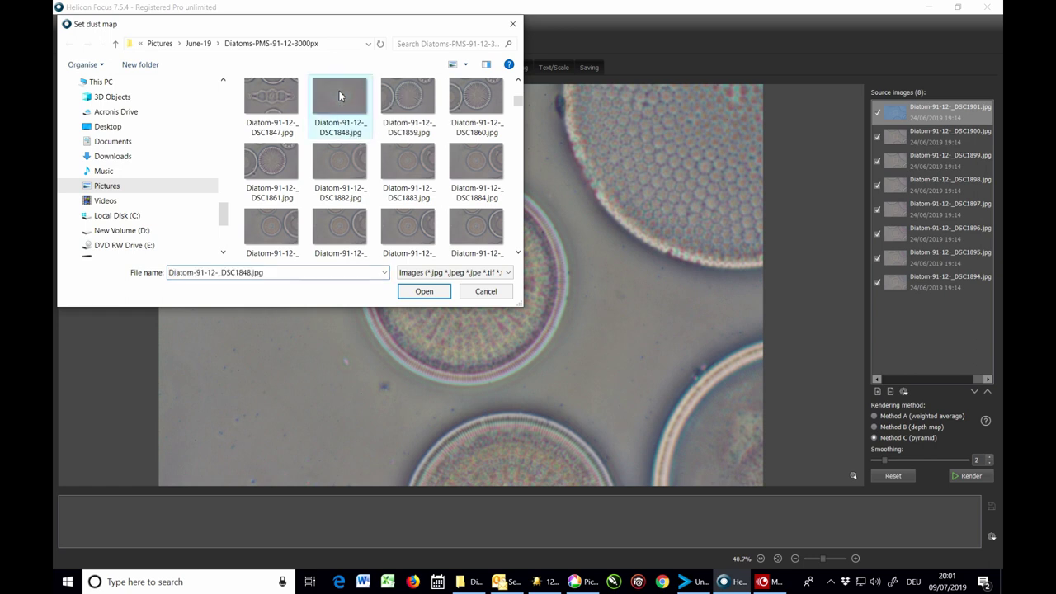
left_click(424, 291)
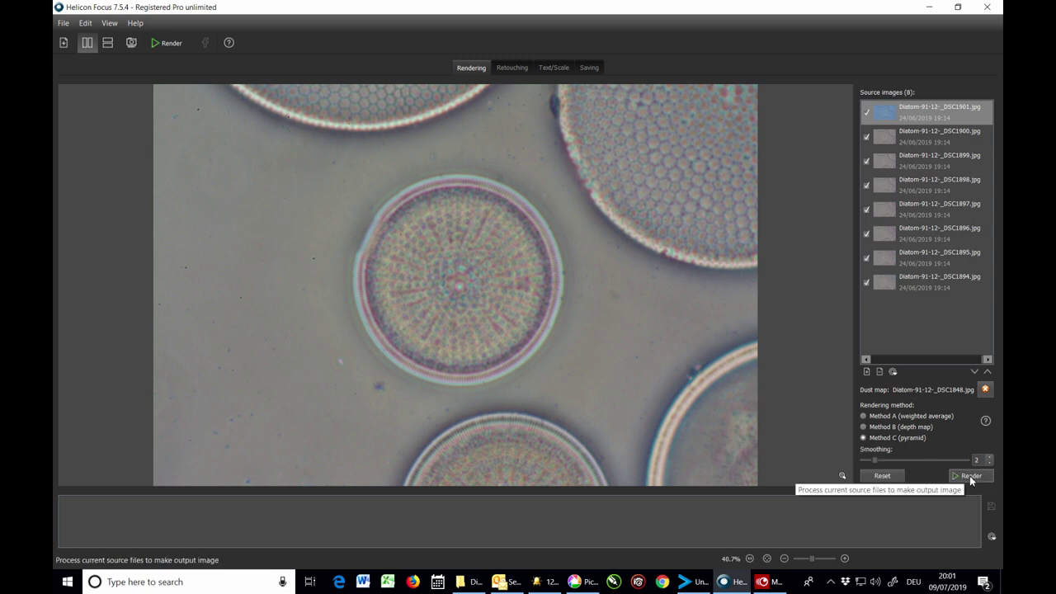
Switch the rendering method to Method A, then back to Method C (pyramid).
left_click(864, 416)
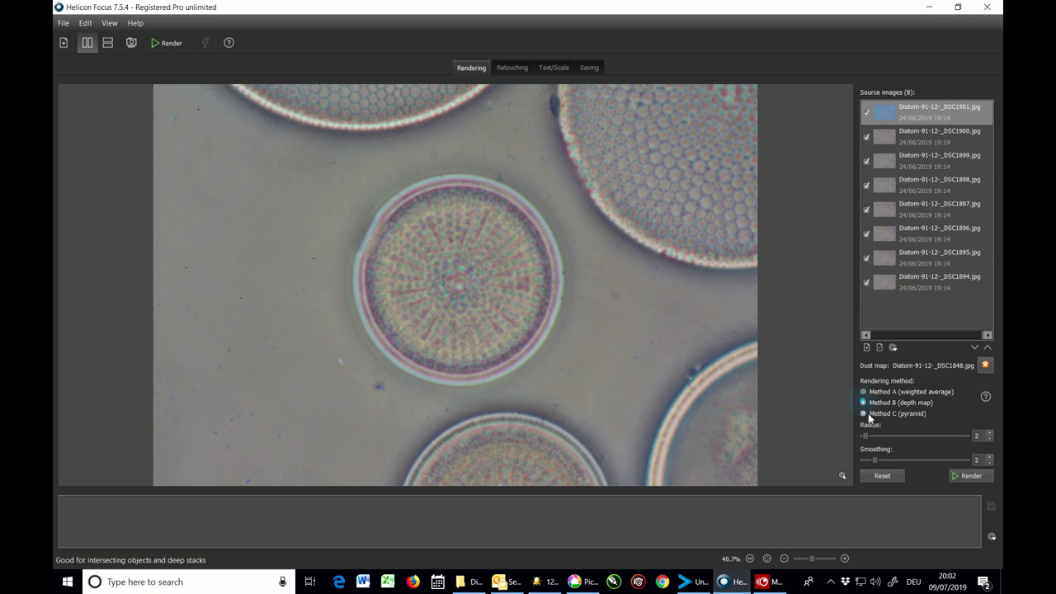
left_click(864, 414)
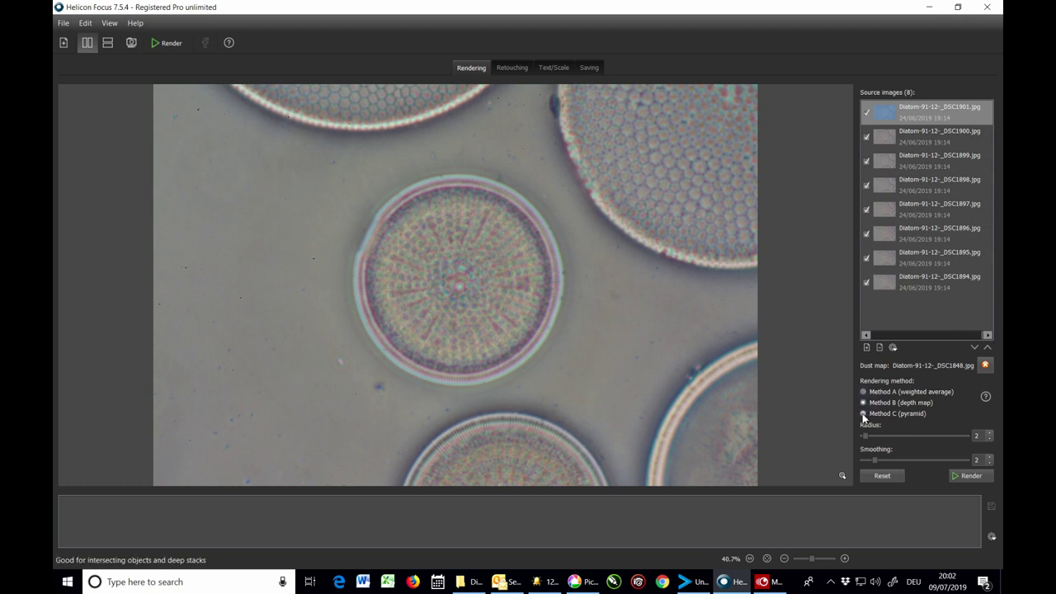
Render the eight-image diatom stack with Method C and the DSC1848 dust map.
left_click(968, 477)
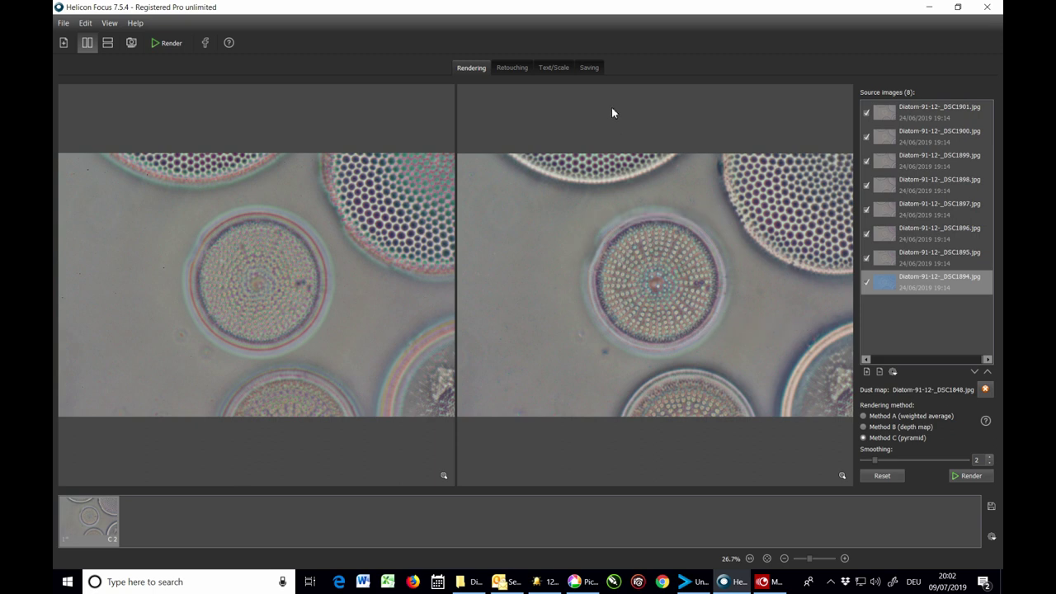
Save the rendered result as Demonstration D01.jpg with JPEG quality 100.
left_click(591, 68)
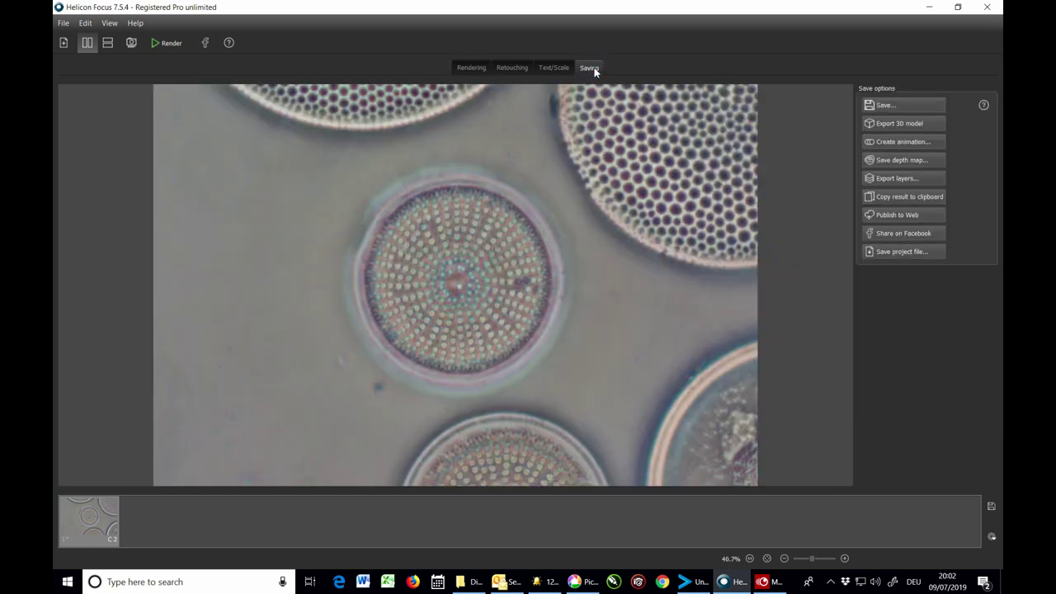
left_click(901, 104)
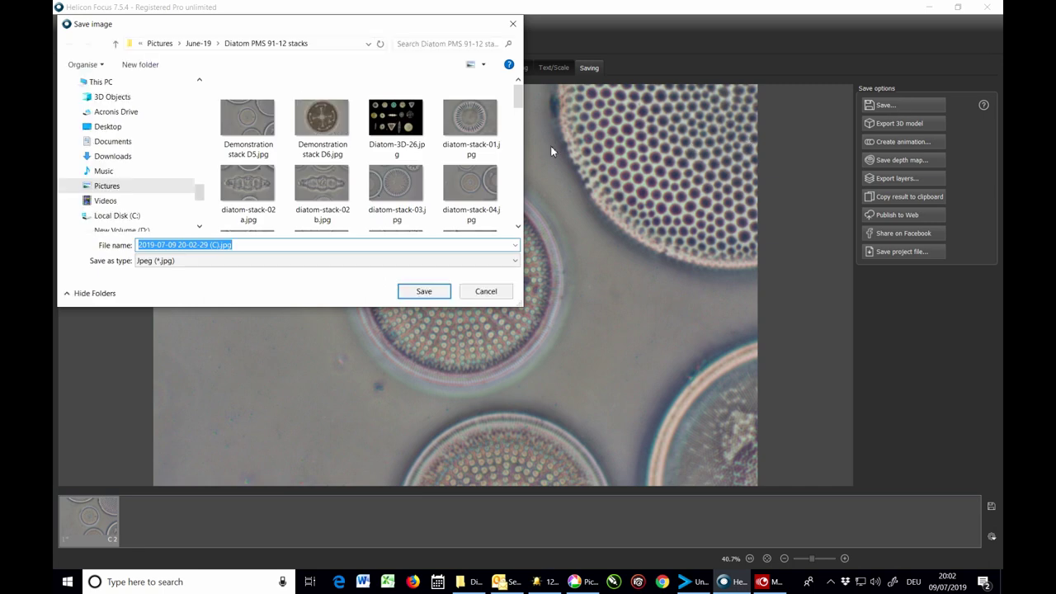
left_click(218, 246)
left_click_drag(220, 244, 156, 244)
key("shift")
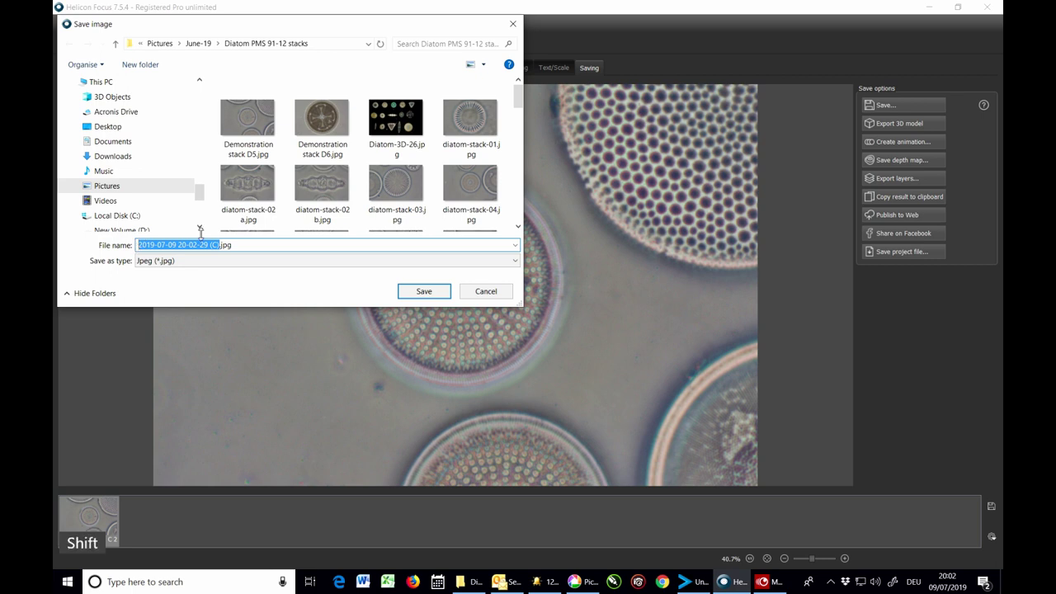
type("D")
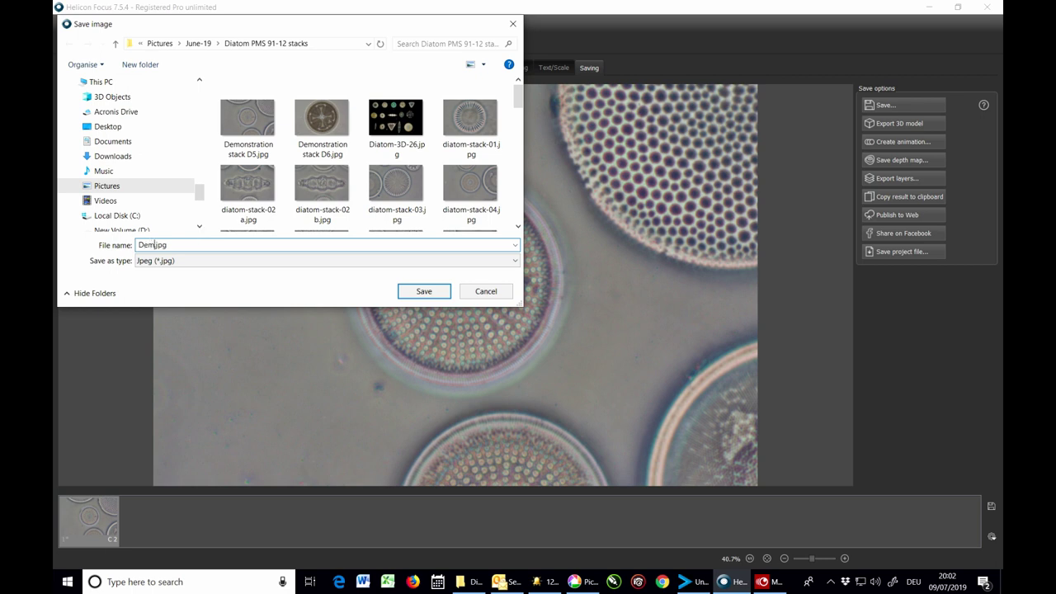
type("emonstration D01")
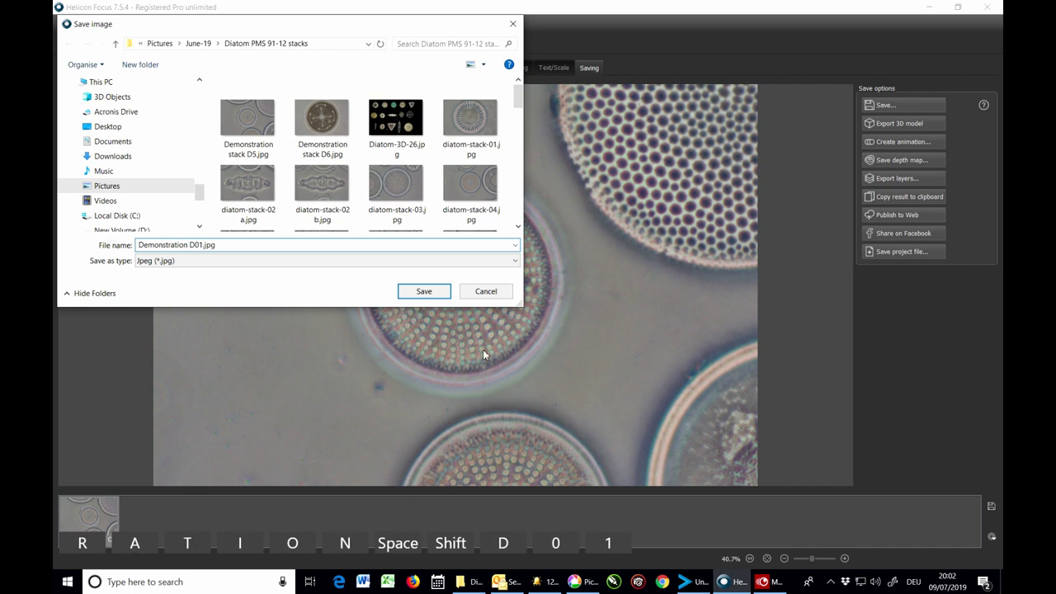
left_click(423, 291)
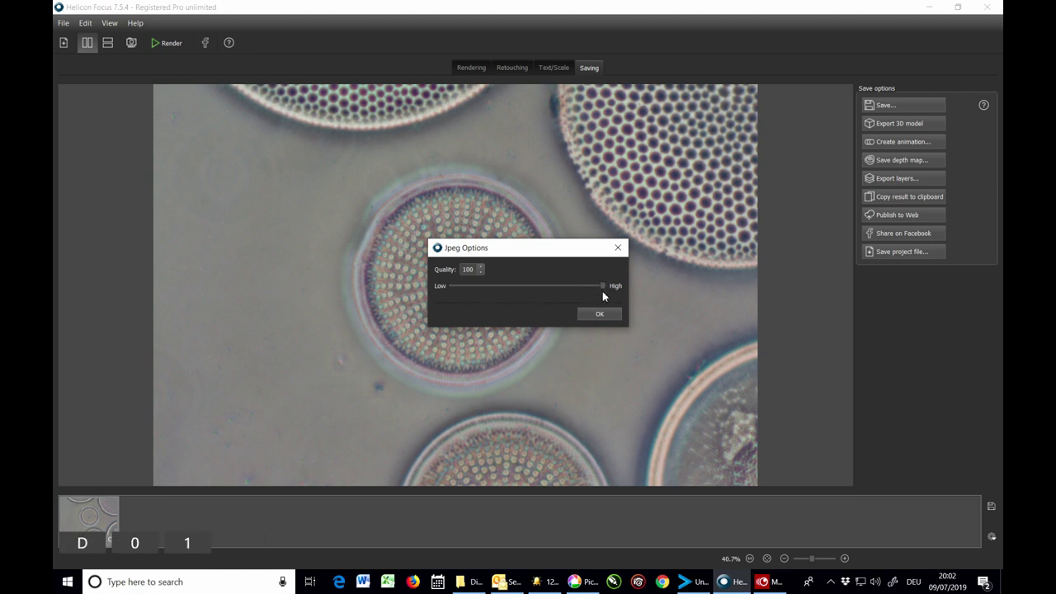
left_click(600, 314)
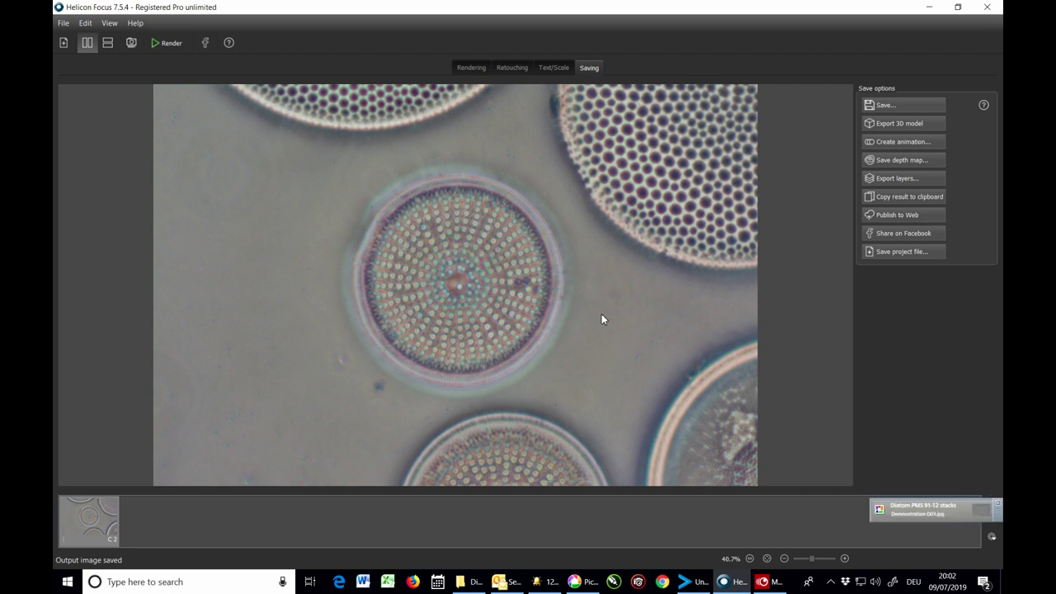
left_click(587, 583)
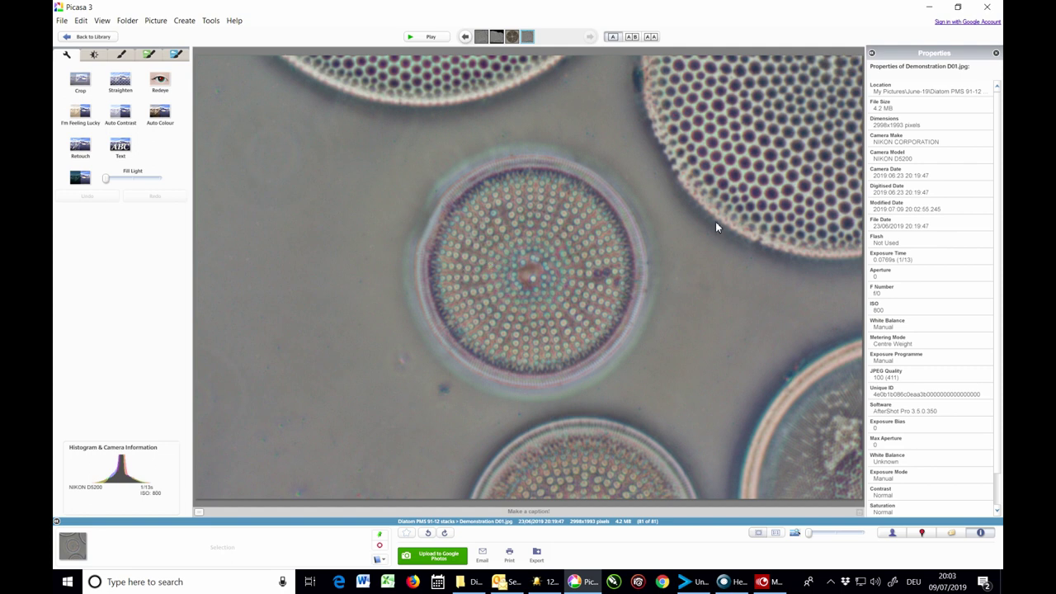
left_click(737, 583)
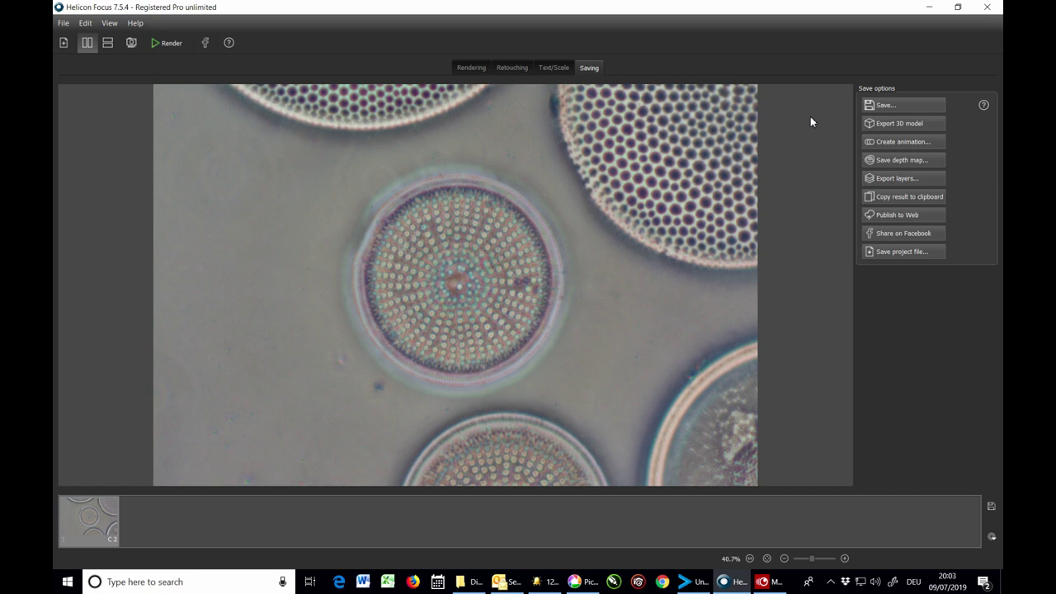
Export the rendered diatom result as a 3D model into Helicon 3D Viewer.
left_click(904, 124)
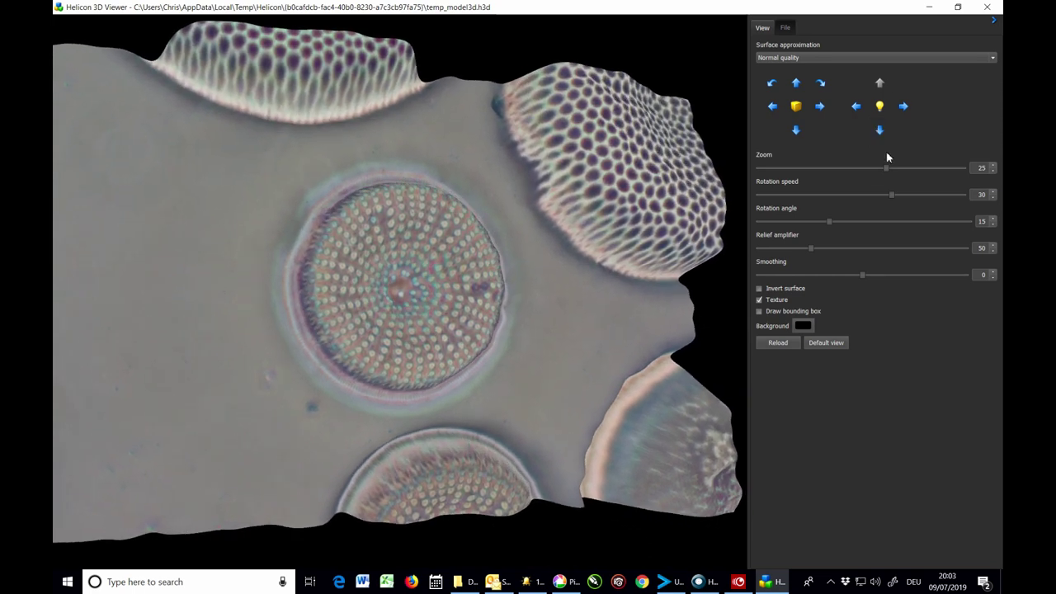
Set rotation speed 14, zoom 54 and rotation angle 16 on the View tab.
mouse_move(892, 195)
left_mouse_down()
mouse_move(846, 194)
mouse_move(908, 198)
mouse_move(874, 192)
left_mouse_up()
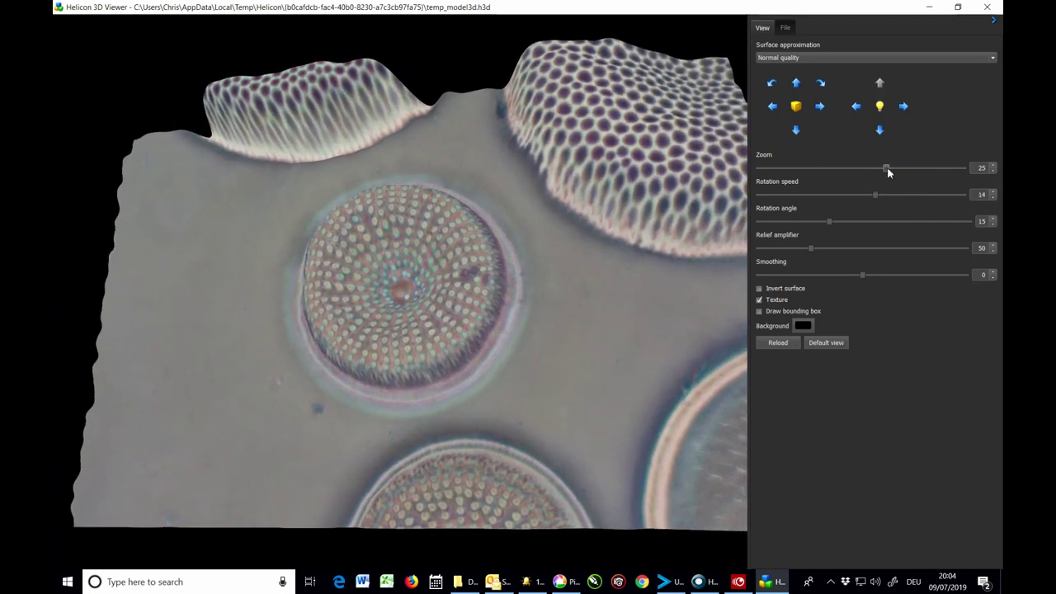
left_click_drag(887, 167, 915, 167)
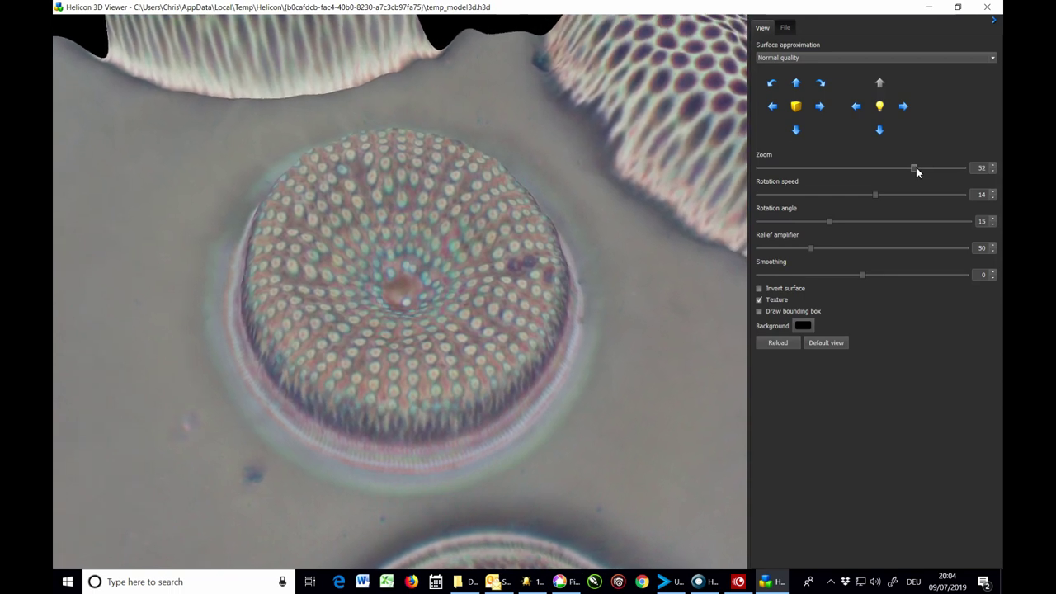
left_click_drag(917, 167, 916, 168)
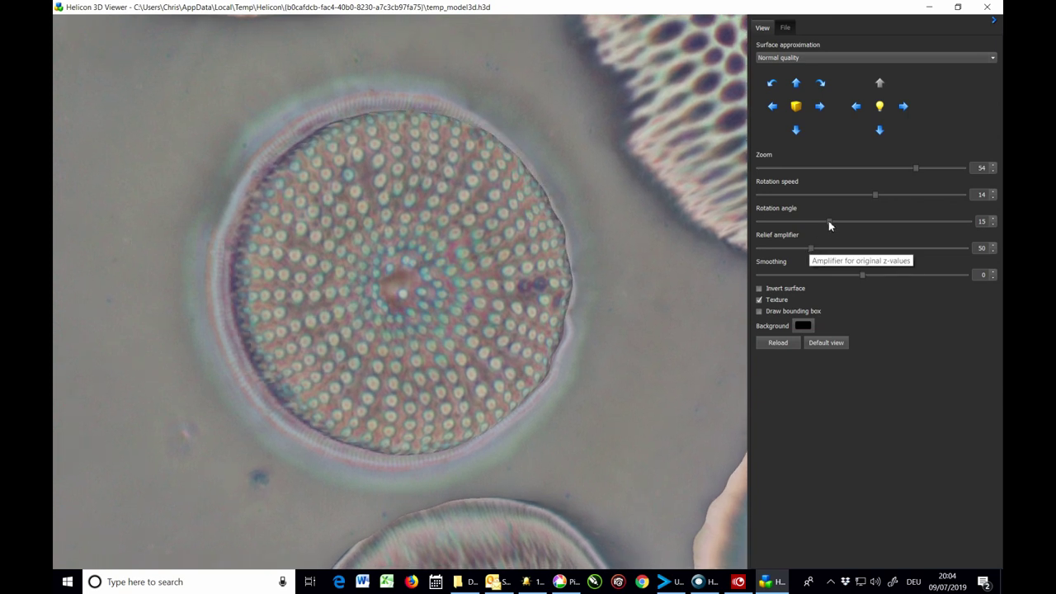
left_click_drag(830, 221, 876, 224)
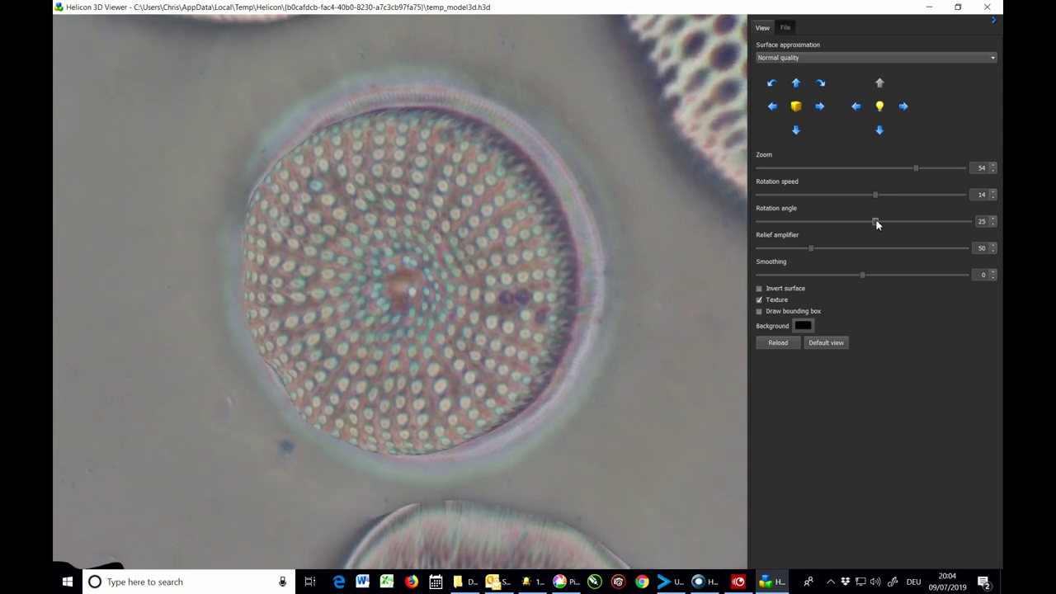
left_click_drag(876, 224, 833, 224)
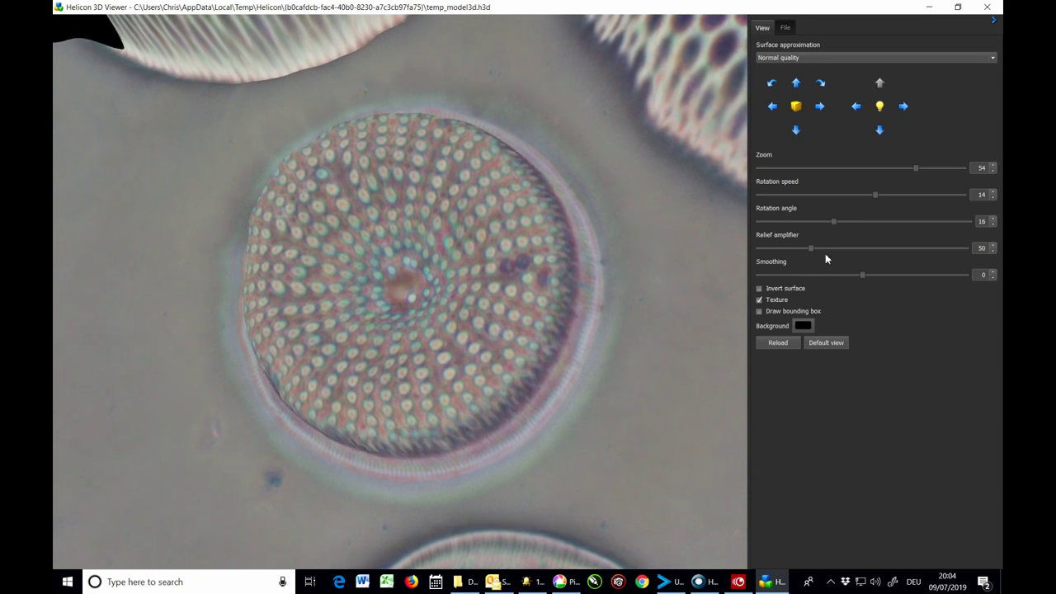
Compare higher and lower Relief amplifier settings, leaving the slider at 36.
left_click(811, 247)
left_click_drag(814, 250, 842, 247)
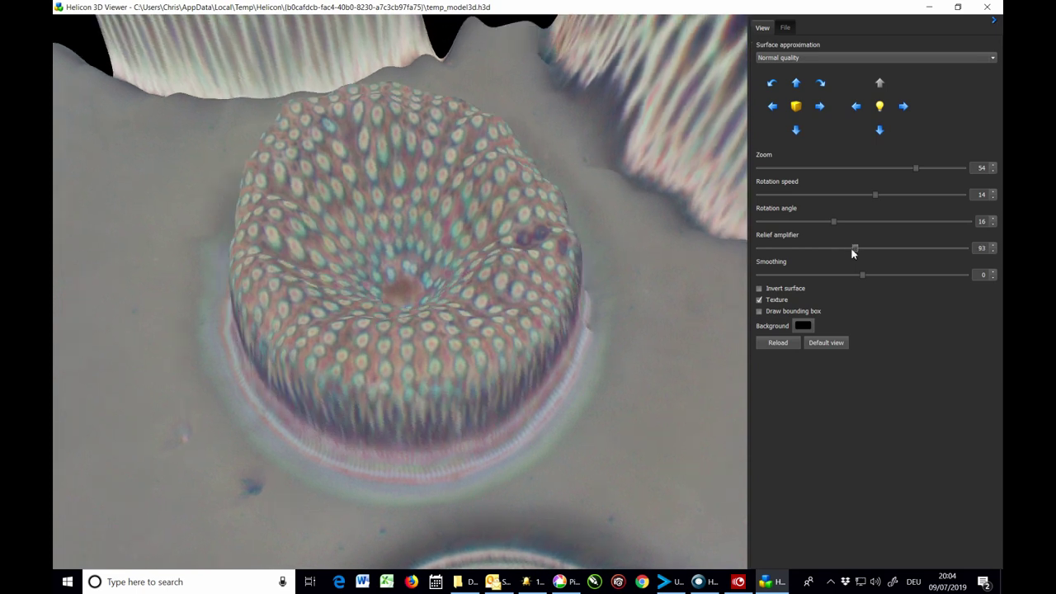
left_click_drag(823, 251, 811, 248)
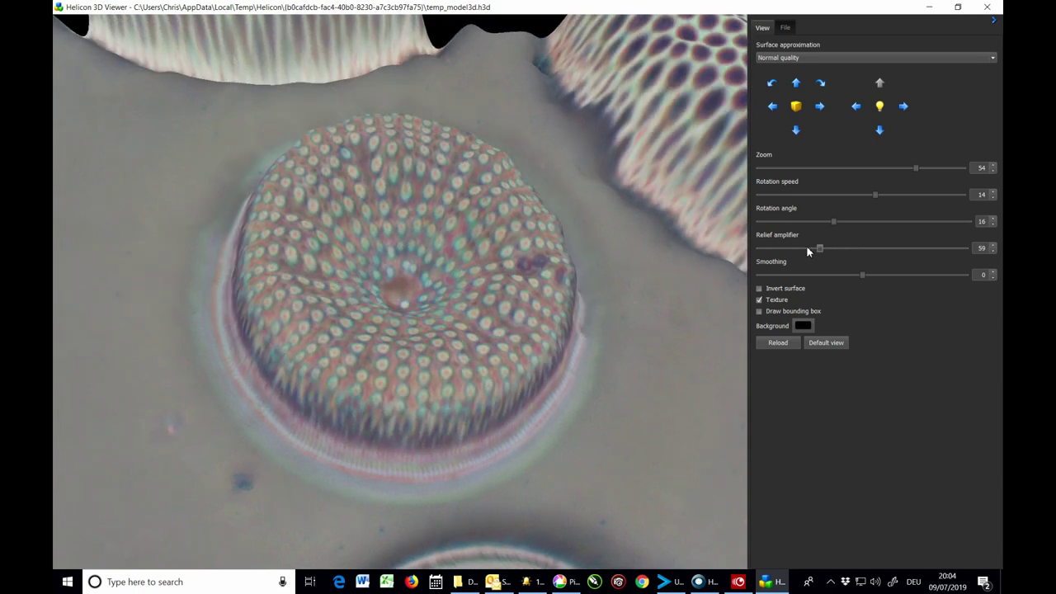
left_click_drag(798, 249, 783, 249)
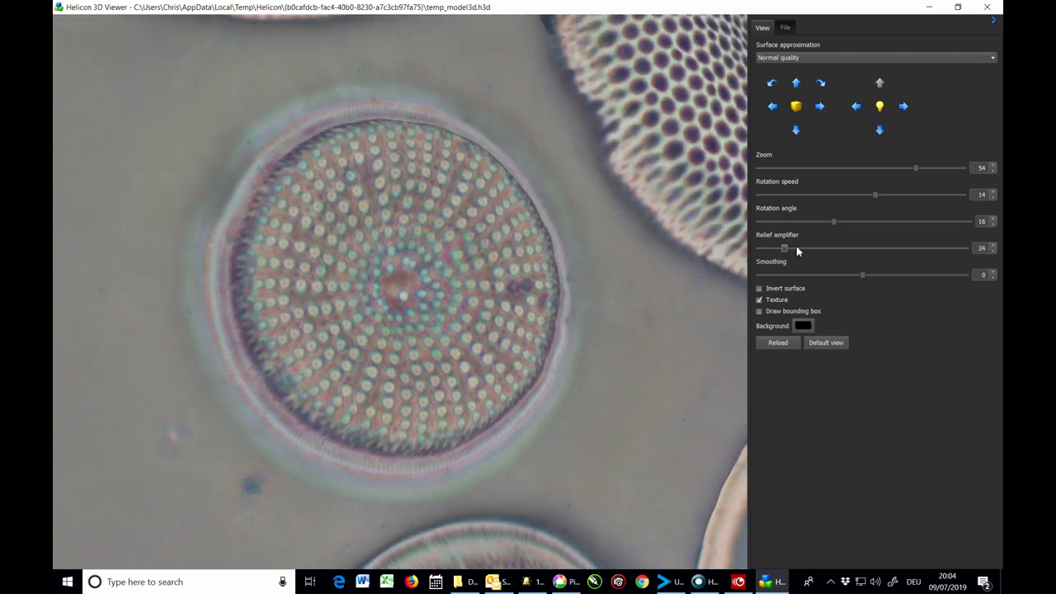
left_click(797, 249)
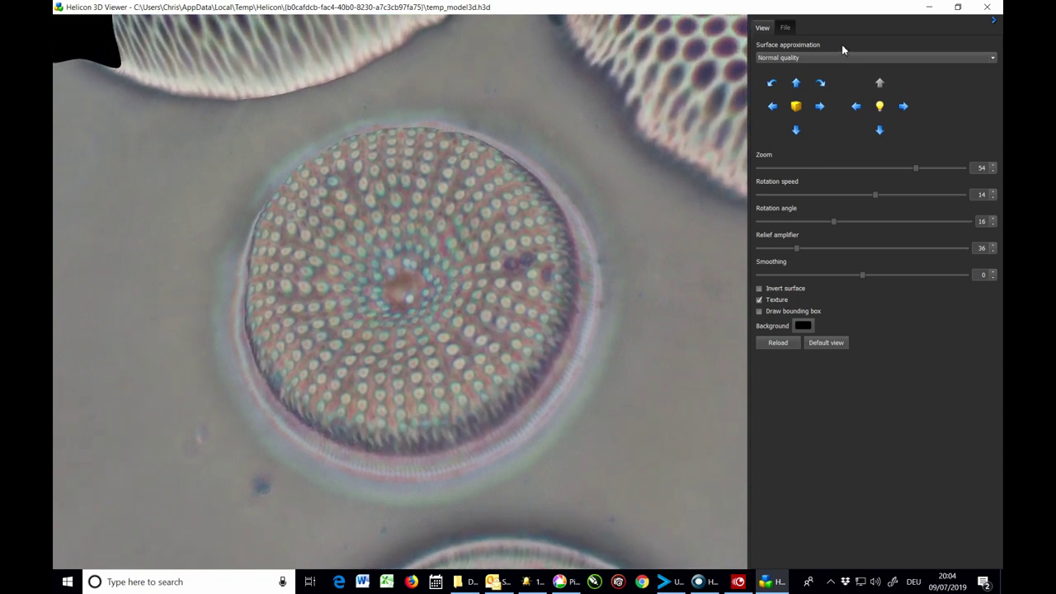
Choose Save Video at 1920 × 1080 resolution and proceed to its save dialog.
left_click(788, 28)
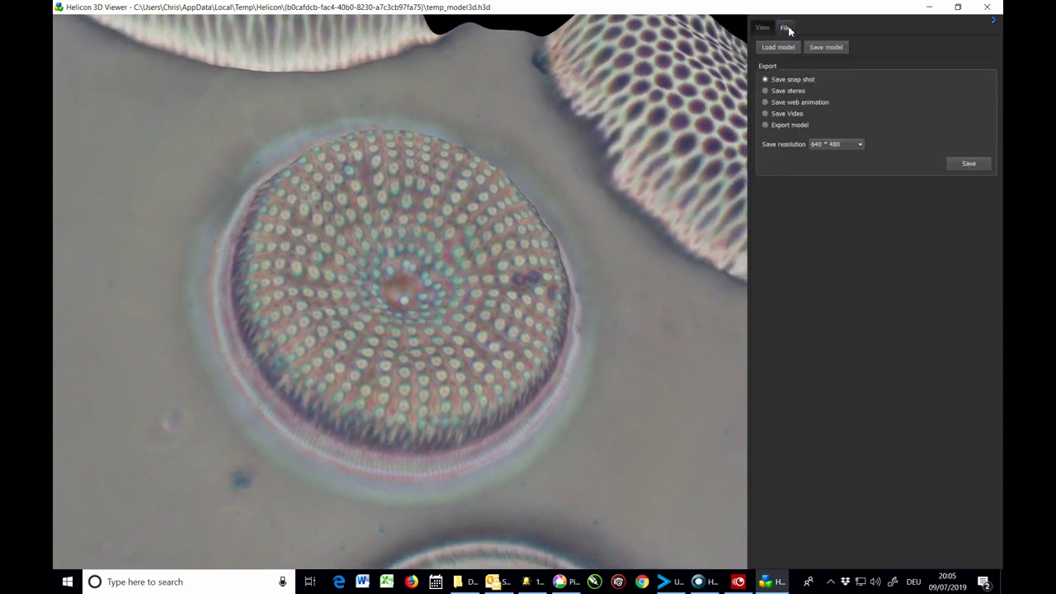
left_click(766, 114)
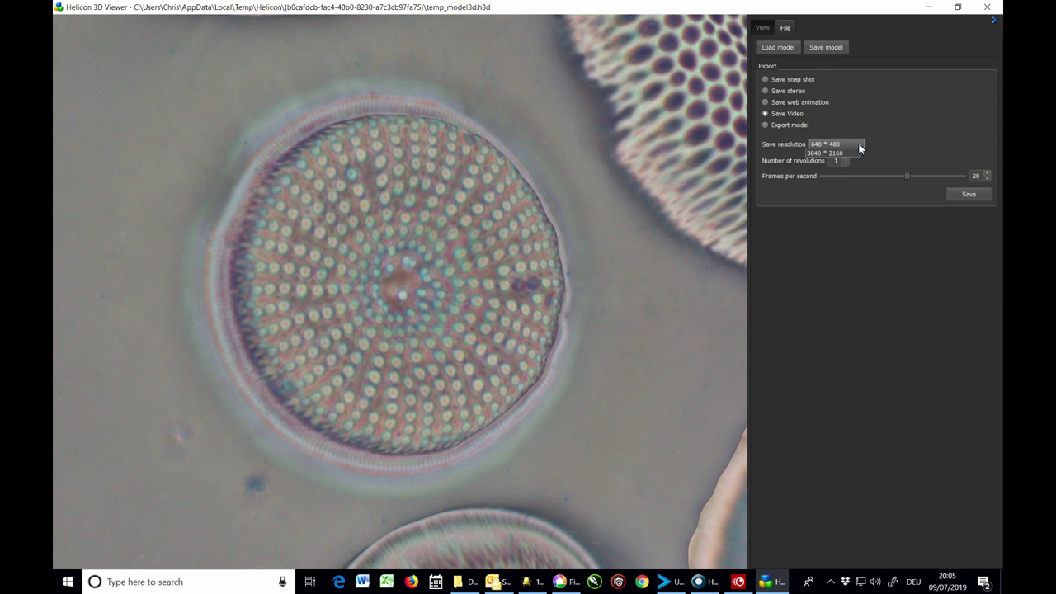
left_click(860, 146)
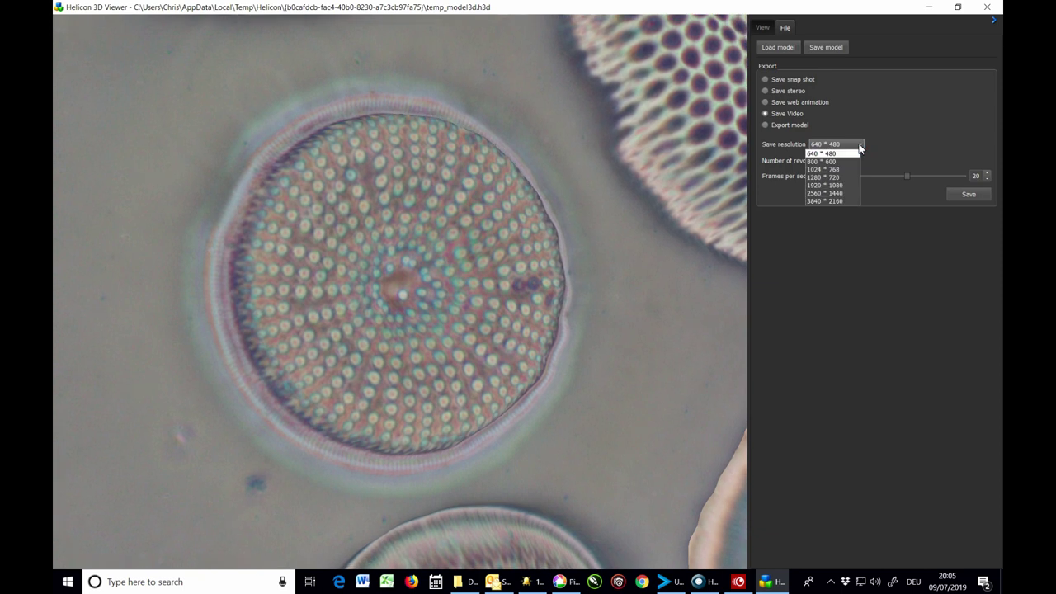
left_click(837, 186)
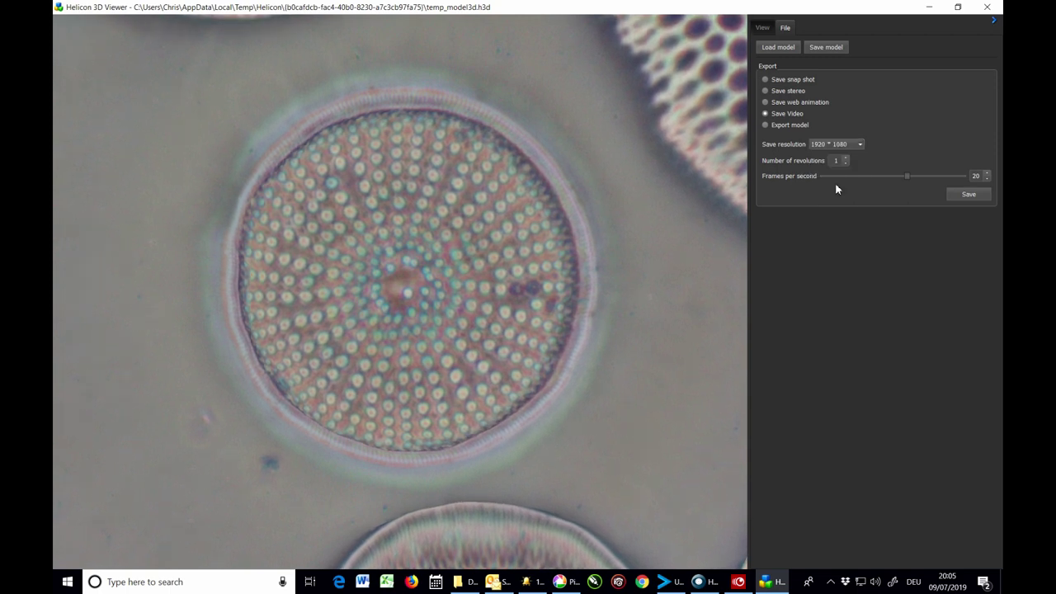
left_click(972, 194)
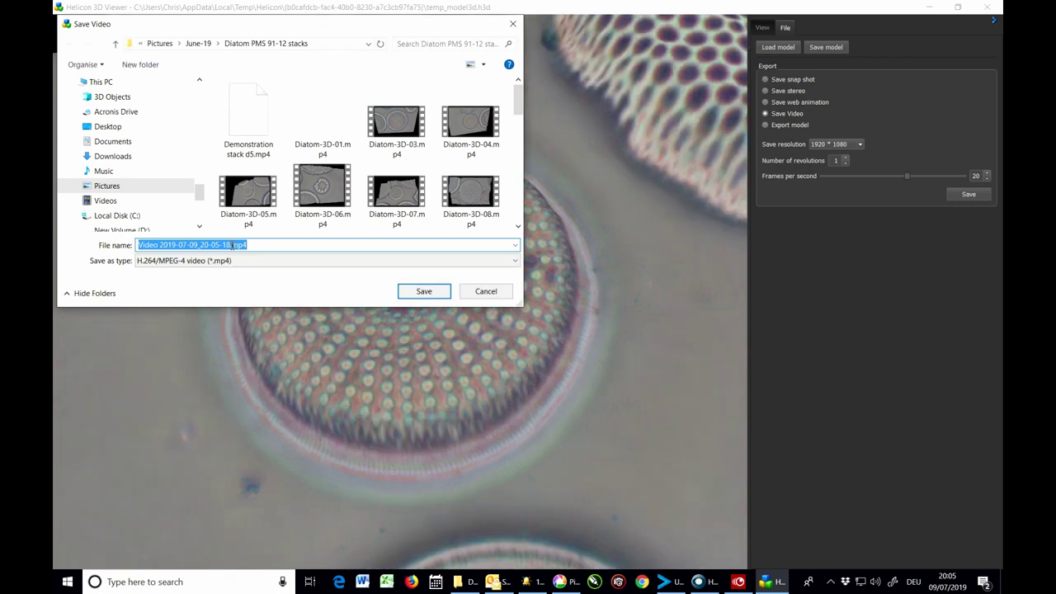
Name the video 'Demonstration video 01.mp4' and save it in the stacks folder.
left_click(228, 245)
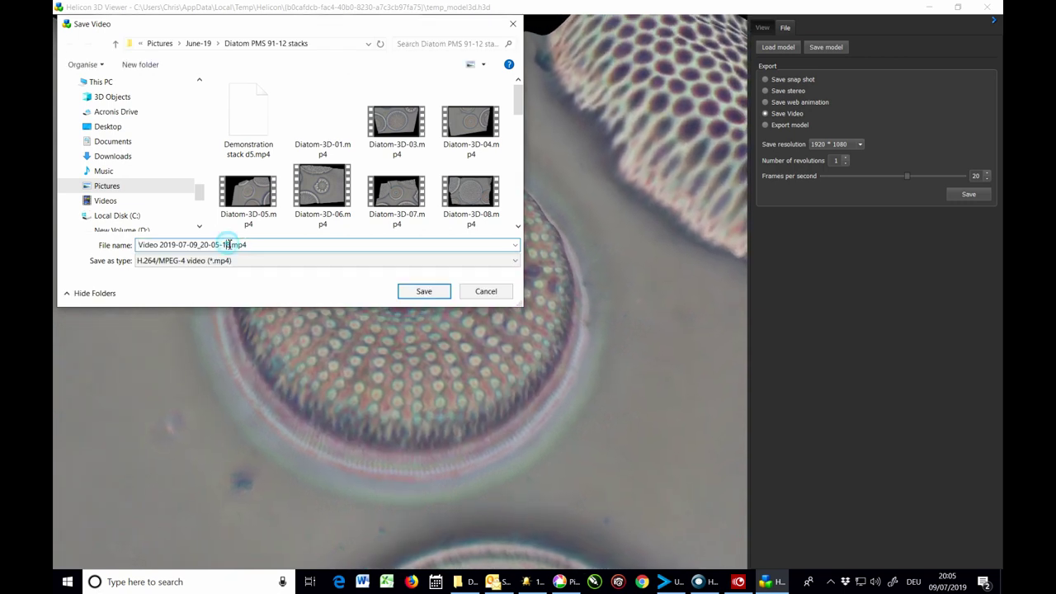
left_click_drag(229, 245, 122, 258)
type("Demon")
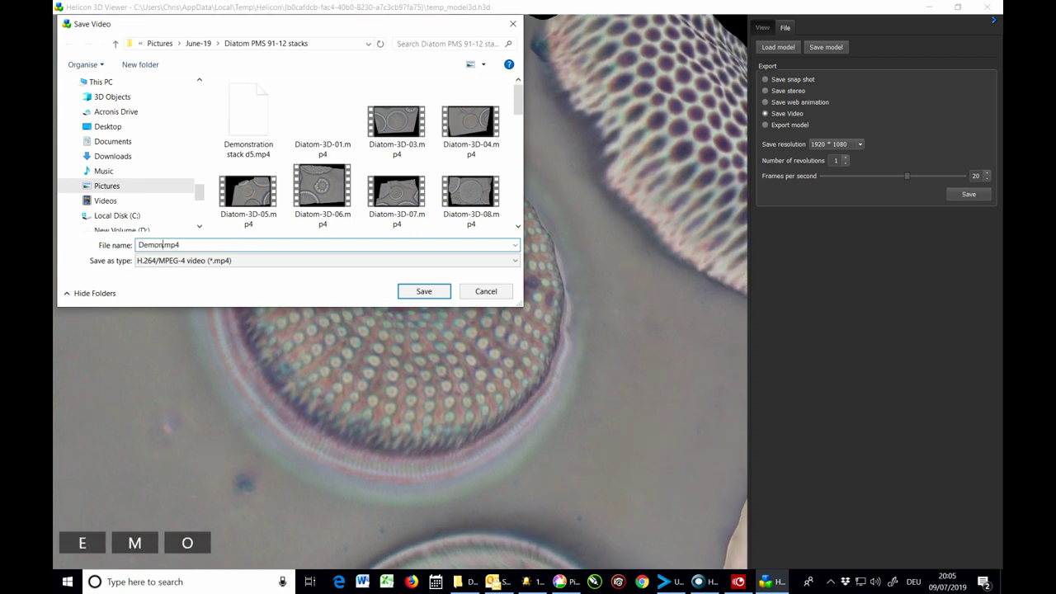
type("stration")
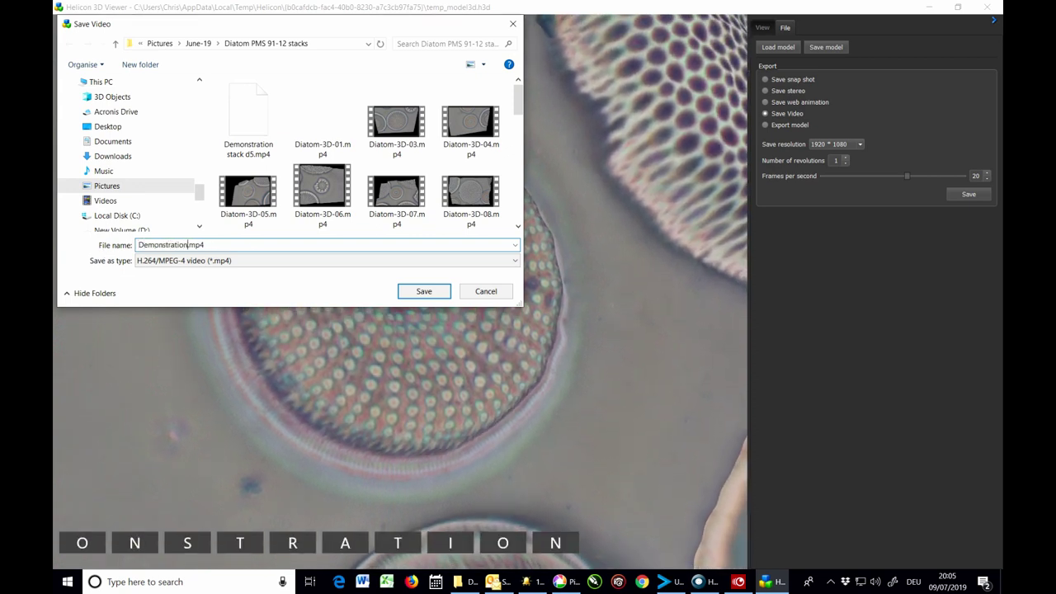
type(" video 0")
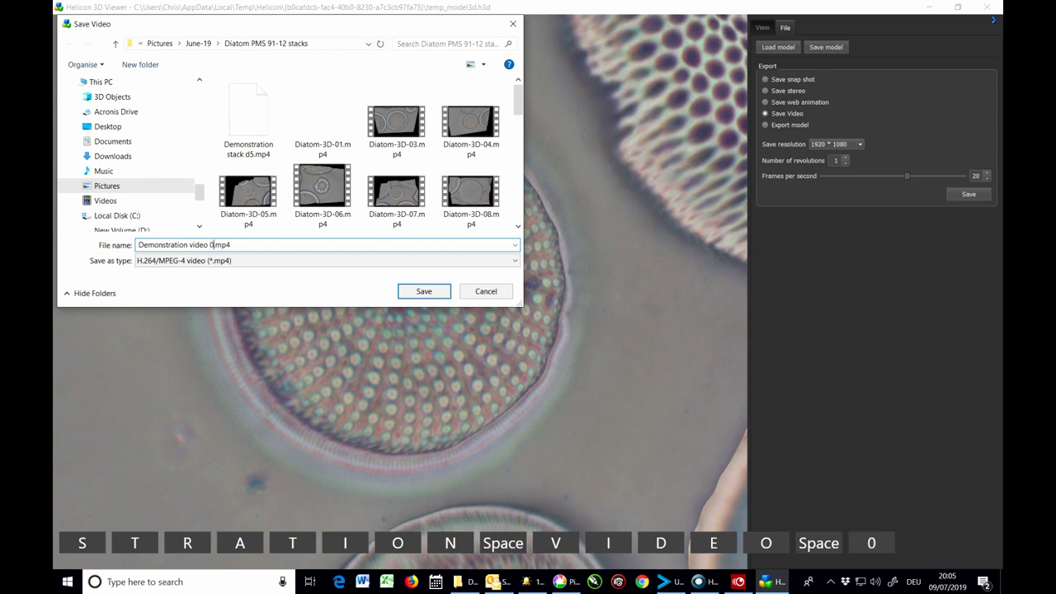
type("1")
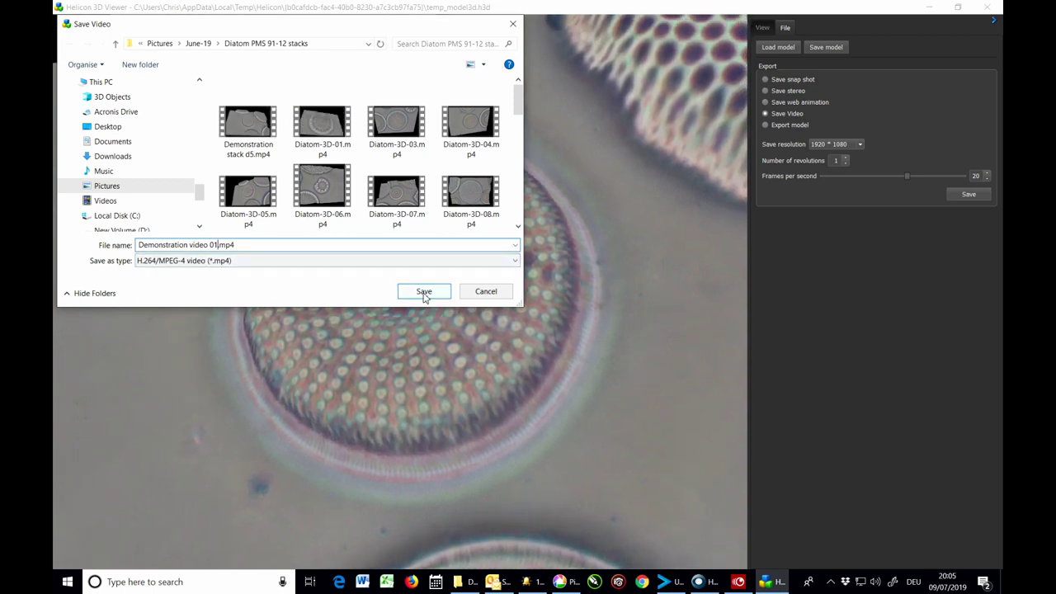
left_click(424, 293)
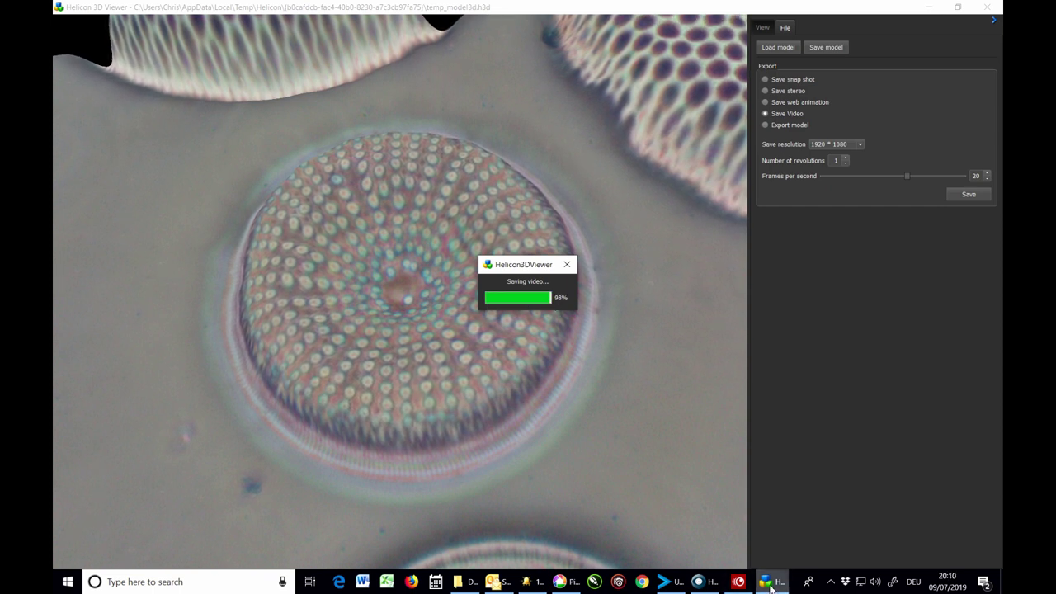
Wait for Demonstration video 01.mp4 to finish saving until the open-video prompt appears.
mouse_move(770, 586)
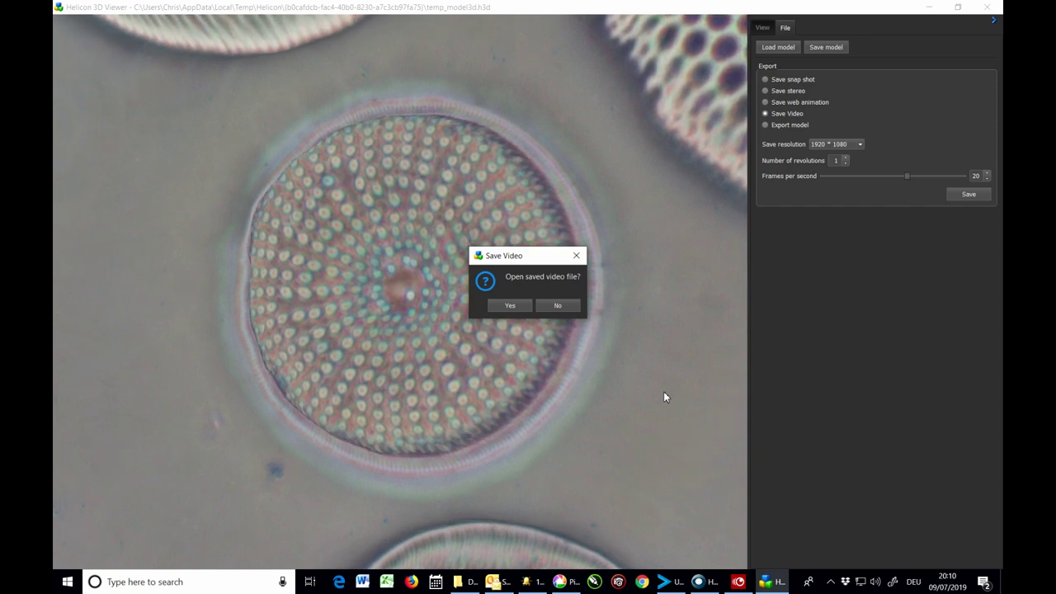
Play Demonstration video 01.mp4 in Films & TV, then close the player and Helicon 3D Viewer.
left_click(512, 306)
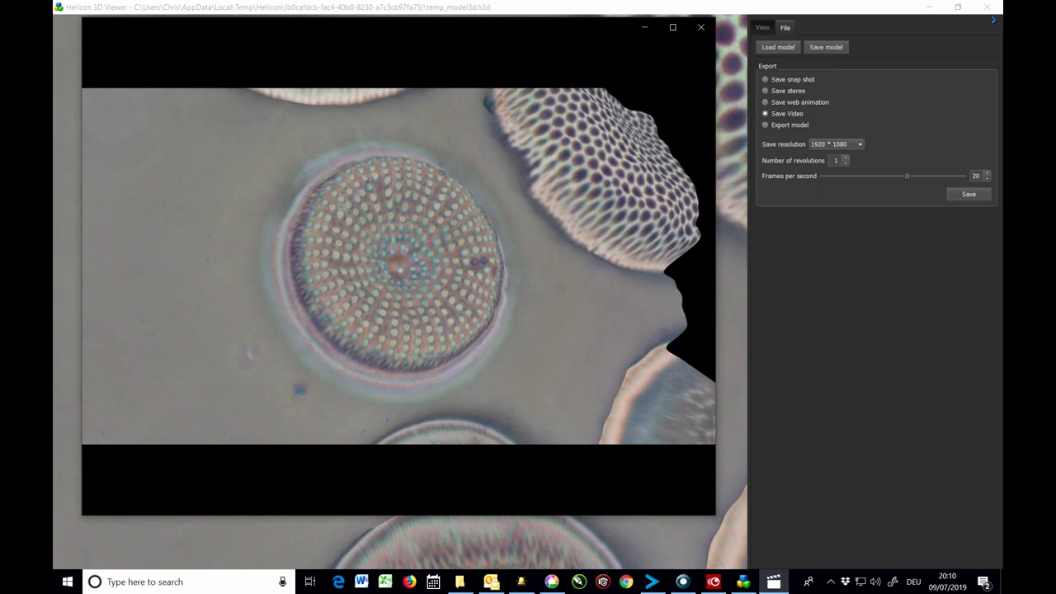
mouse_move(643, 51)
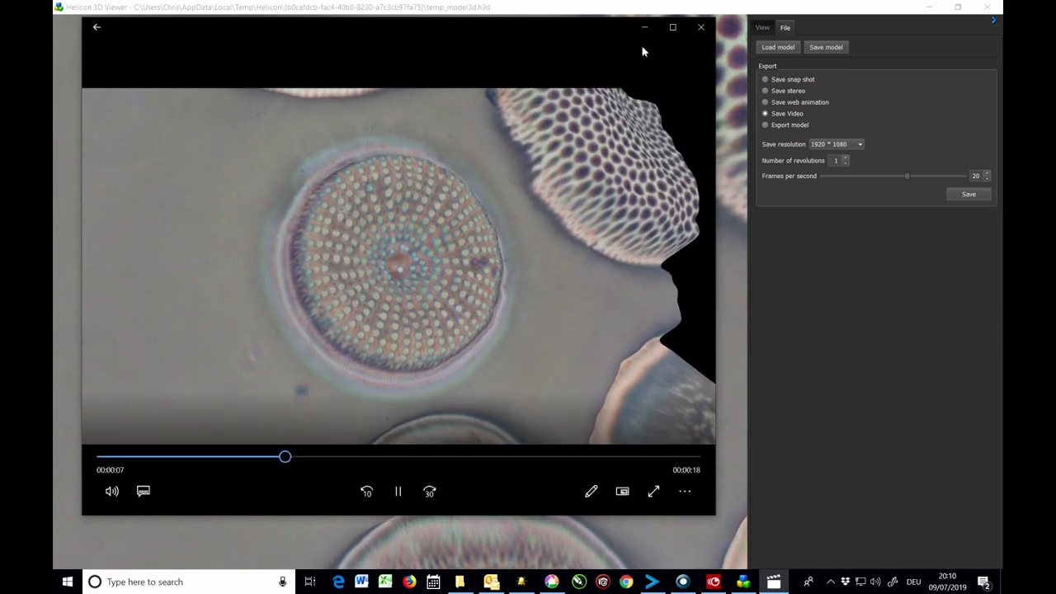
left_click(700, 27)
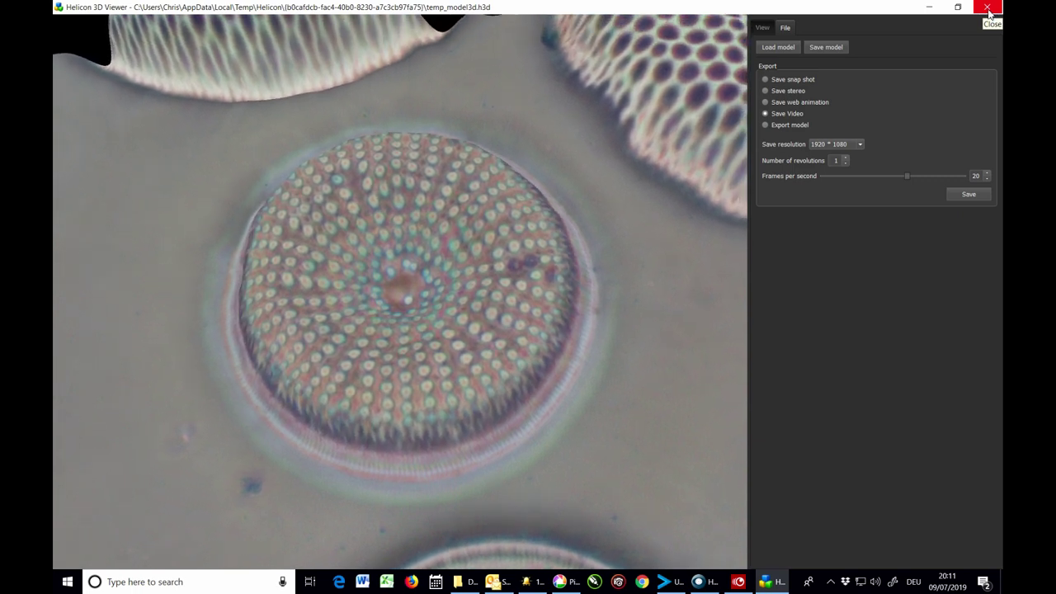
left_click(989, 10)
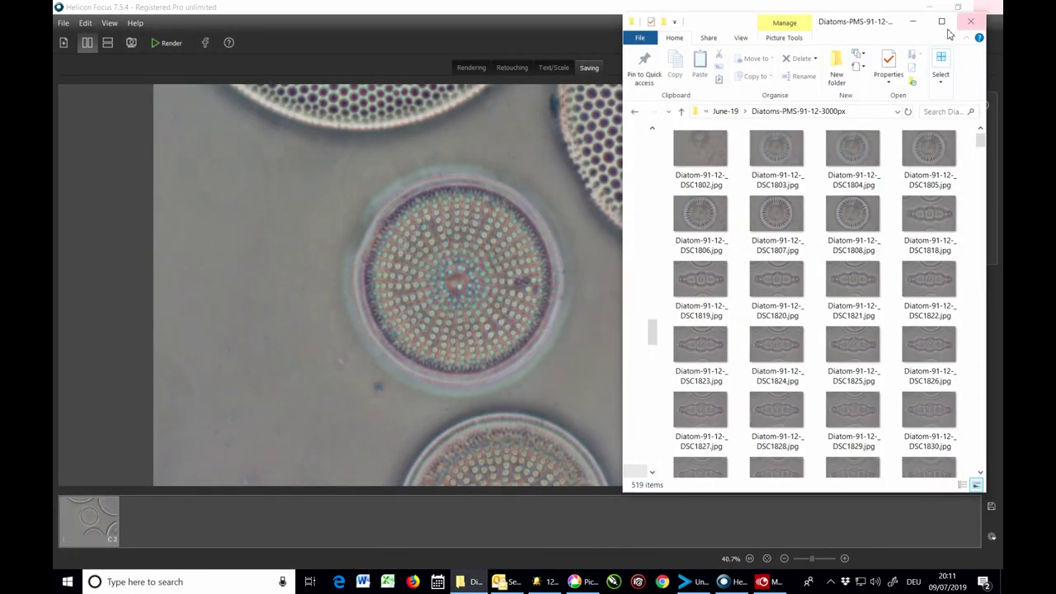
Back on the Rendering tab, remove all source images and the DSC1848 dust map.
left_click(347, 441)
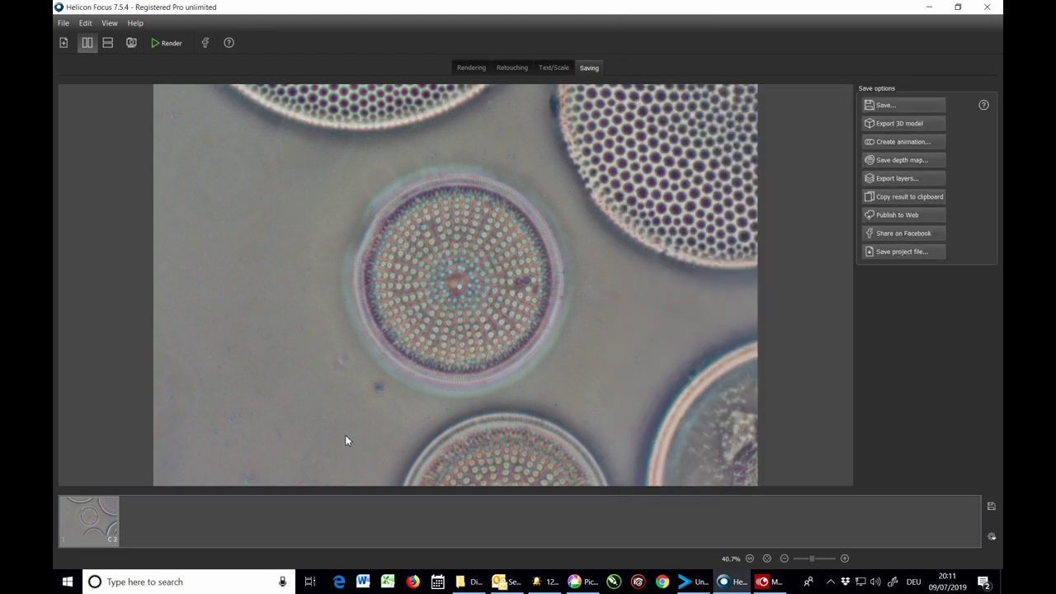
left_click(473, 68)
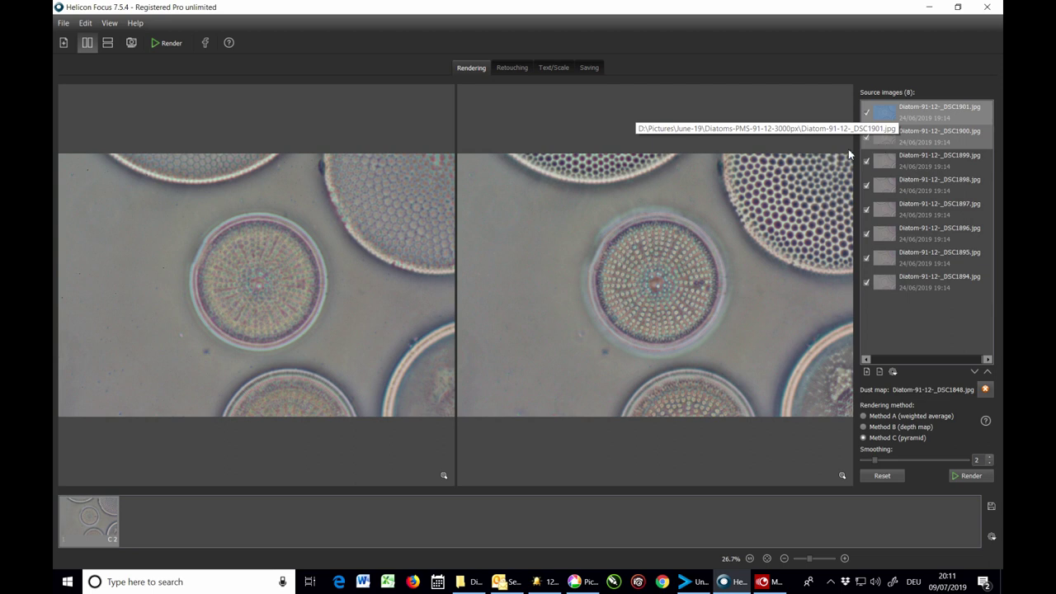
left_click(63, 24)
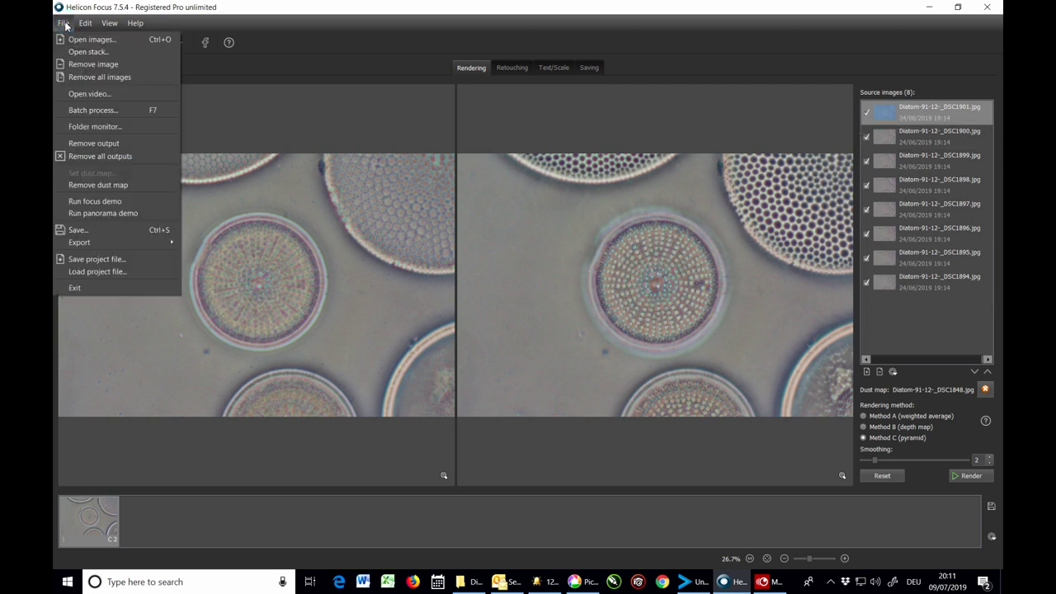
left_click(96, 77)
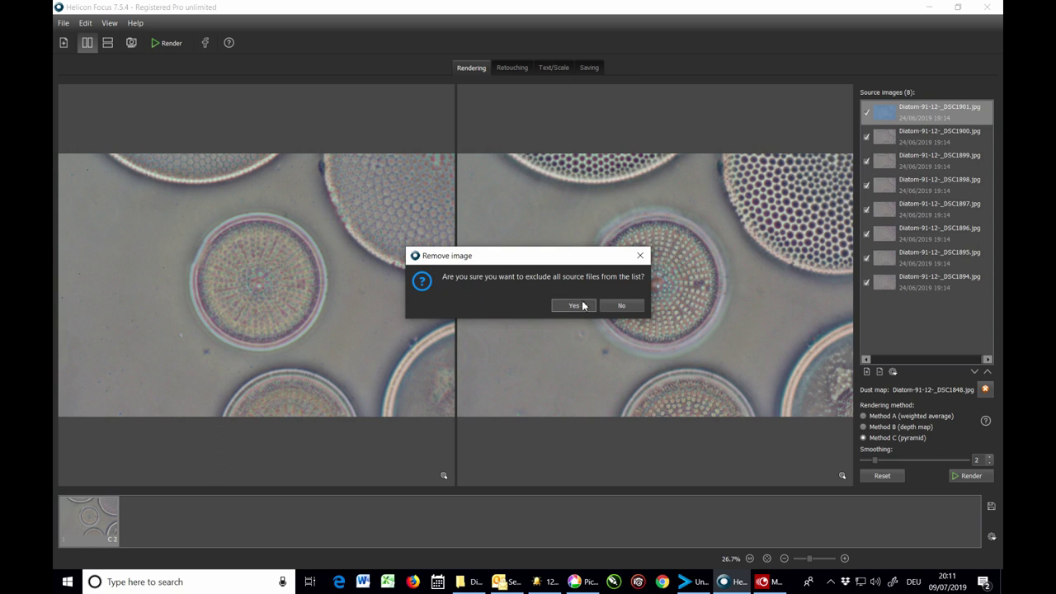
left_click(575, 306)
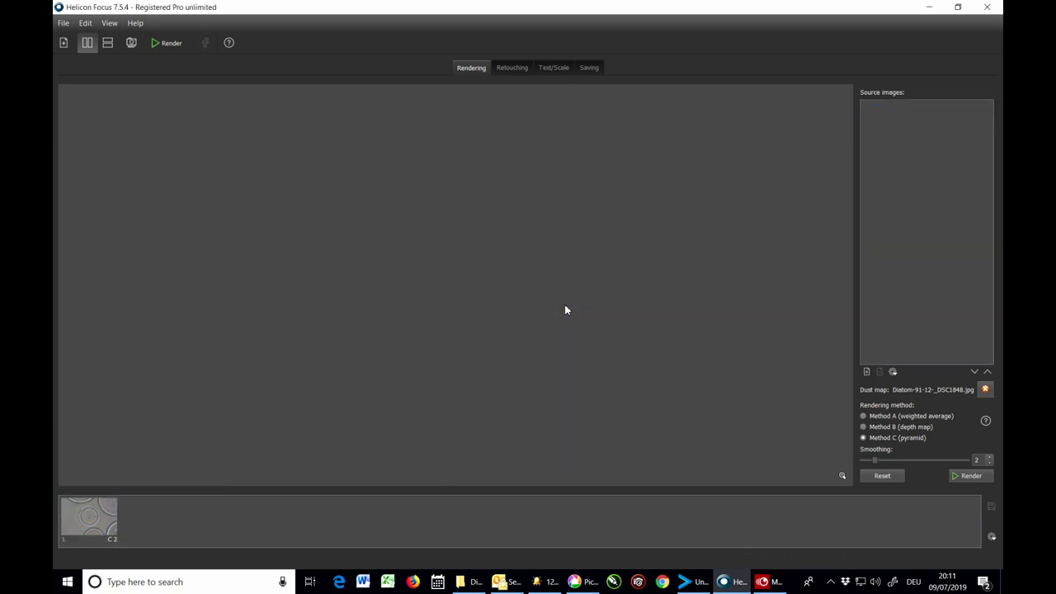
left_click(64, 25)
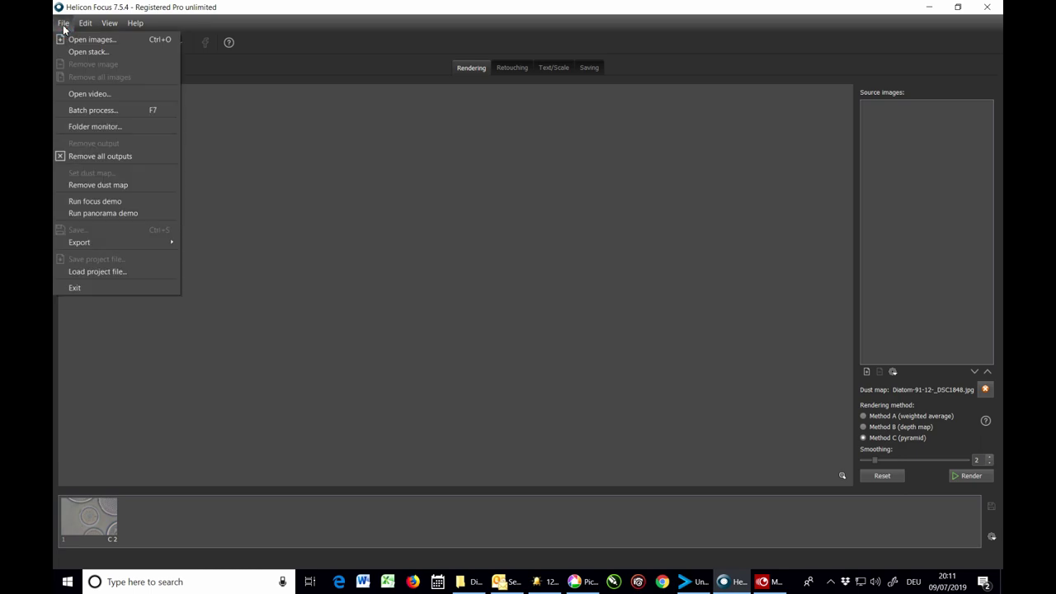
left_click(92, 185)
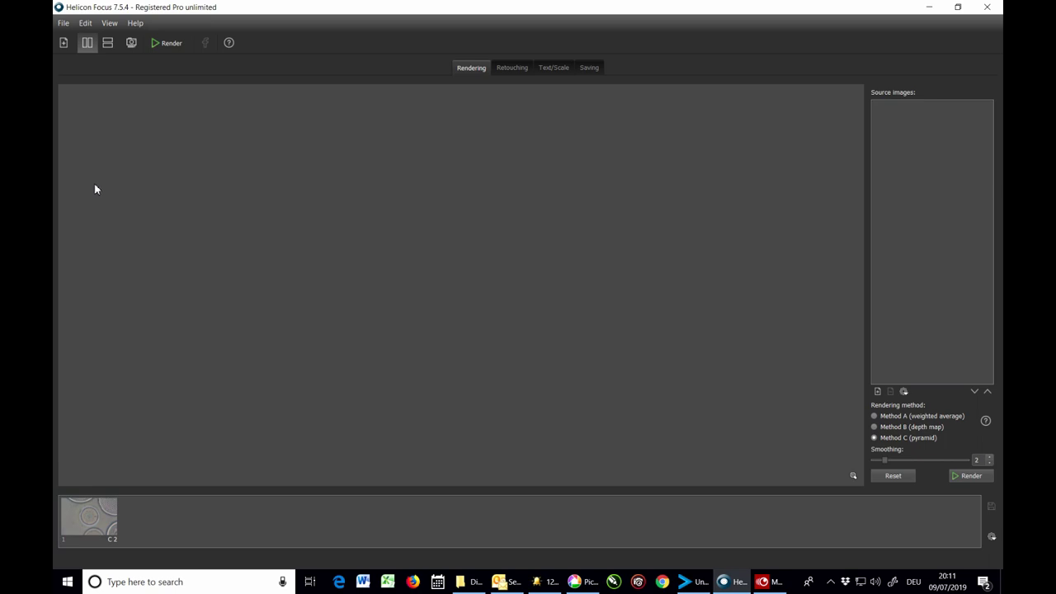
Select photos DSC2252 through DSC2268 and drag all 17 into Helicon Focus.
left_click(470, 580)
scroll(868, 360, "down", 20)
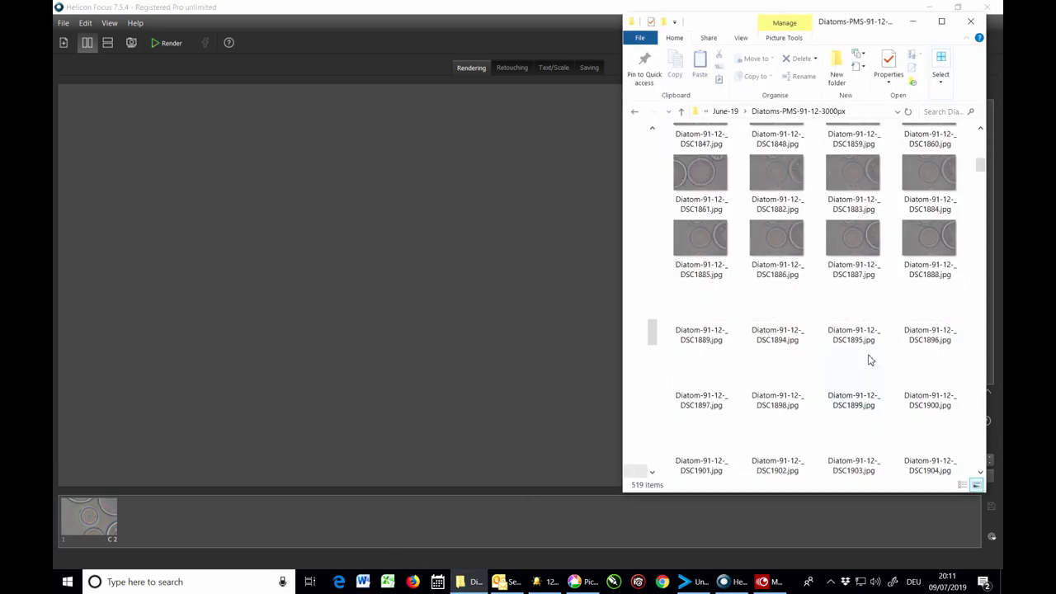
scroll(868, 360, "down", 16)
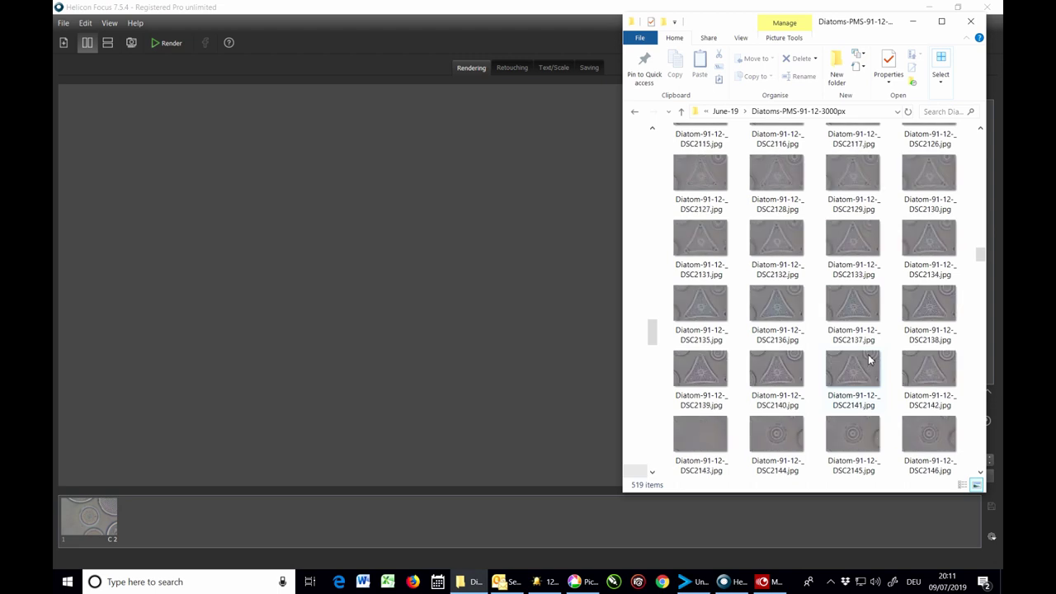
scroll(868, 360, "down", 2)
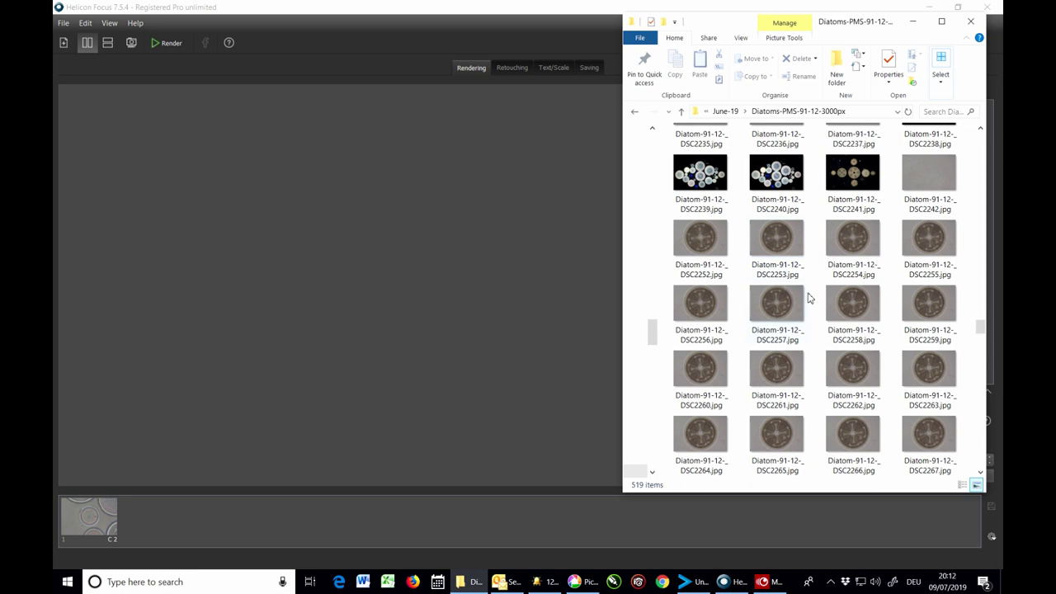
left_click(708, 240)
scroll(709, 239, "down", 1)
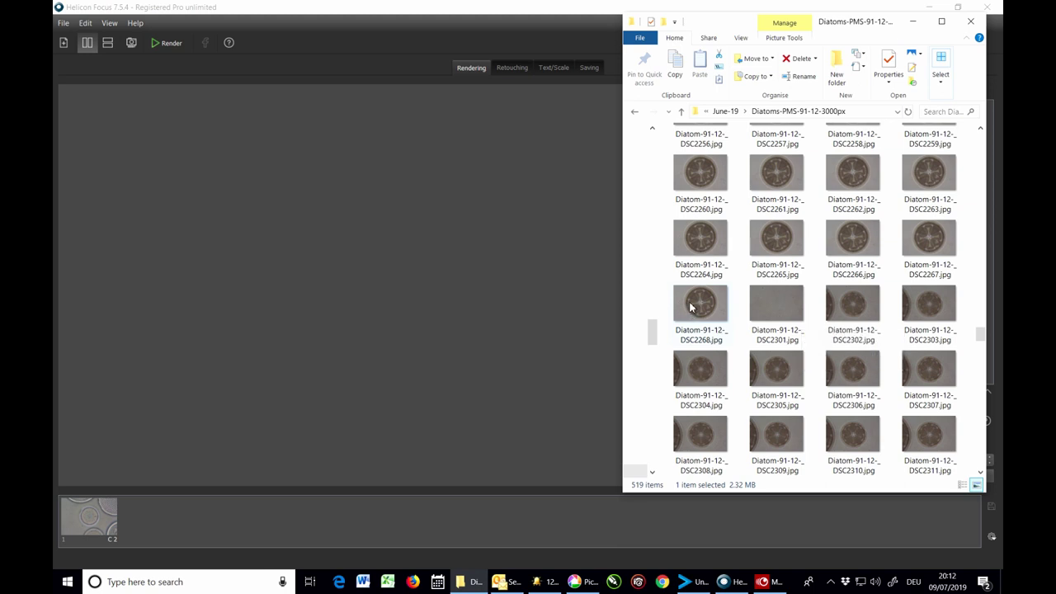
left_click(692, 306, "shift")
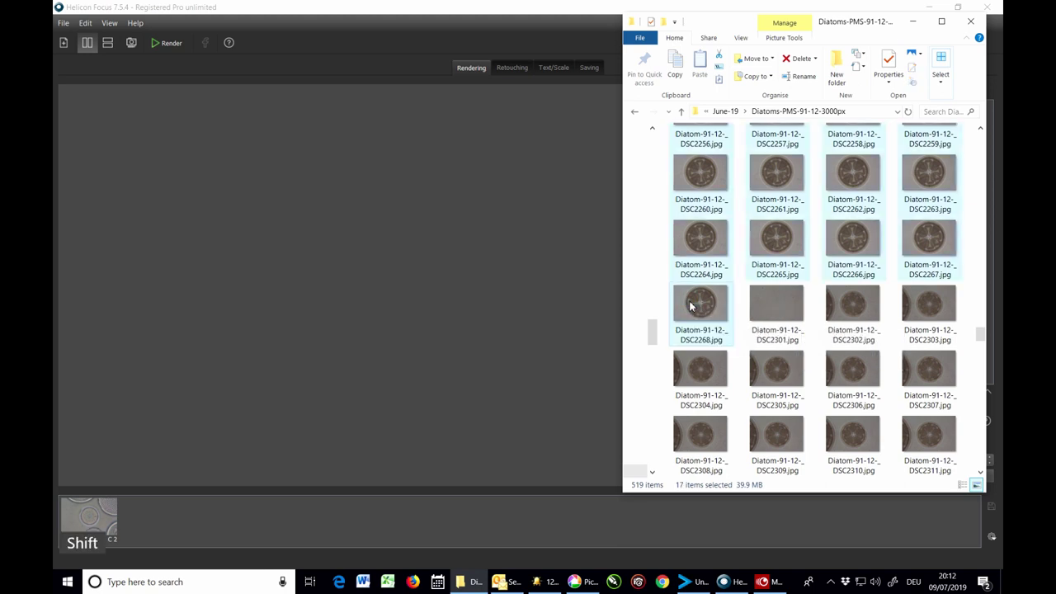
left_click_drag(697, 307, 466, 310)
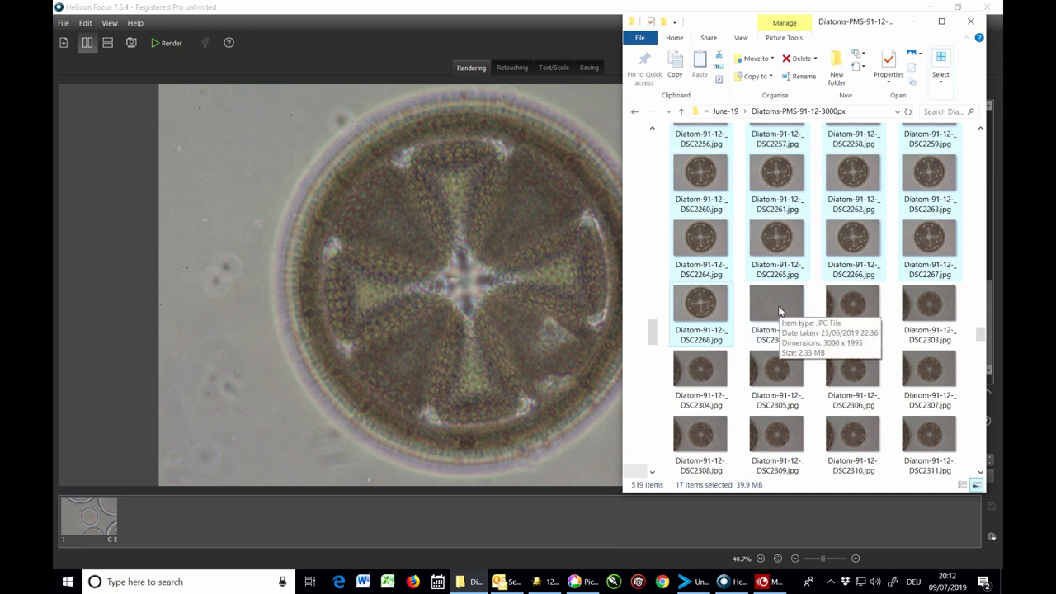
Use File > Set dust map to assign Diatom-91-12-_DSC2242.jpg to the new stack.
left_click(478, 522)
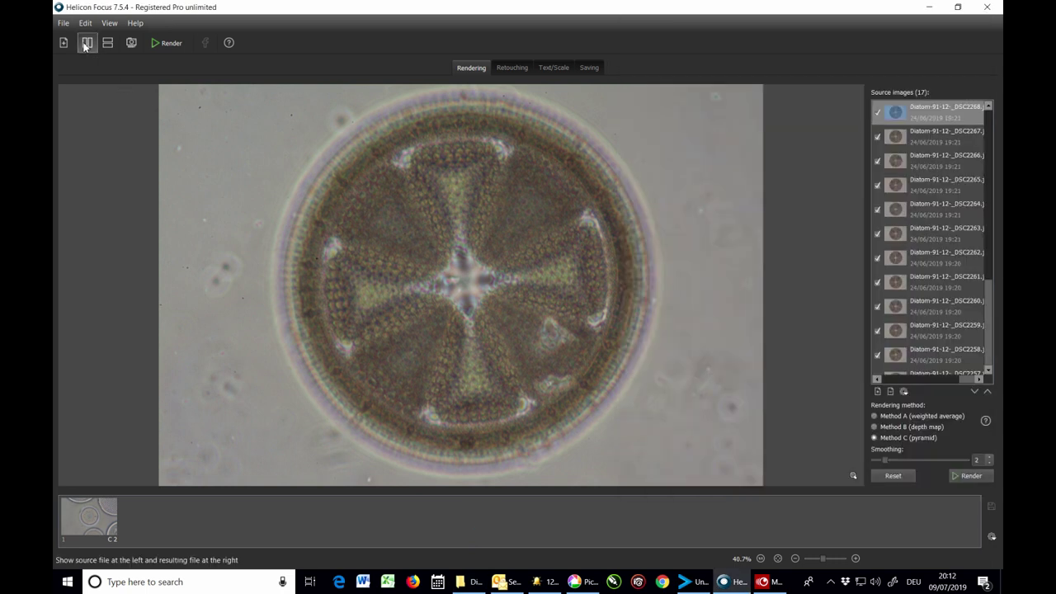
left_click(63, 23)
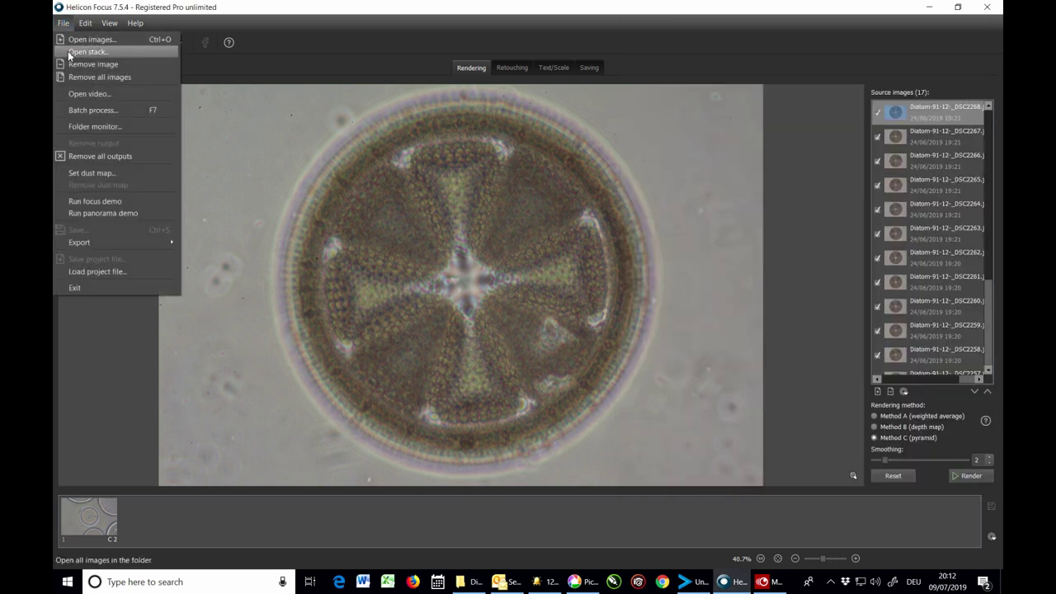
left_click(89, 173)
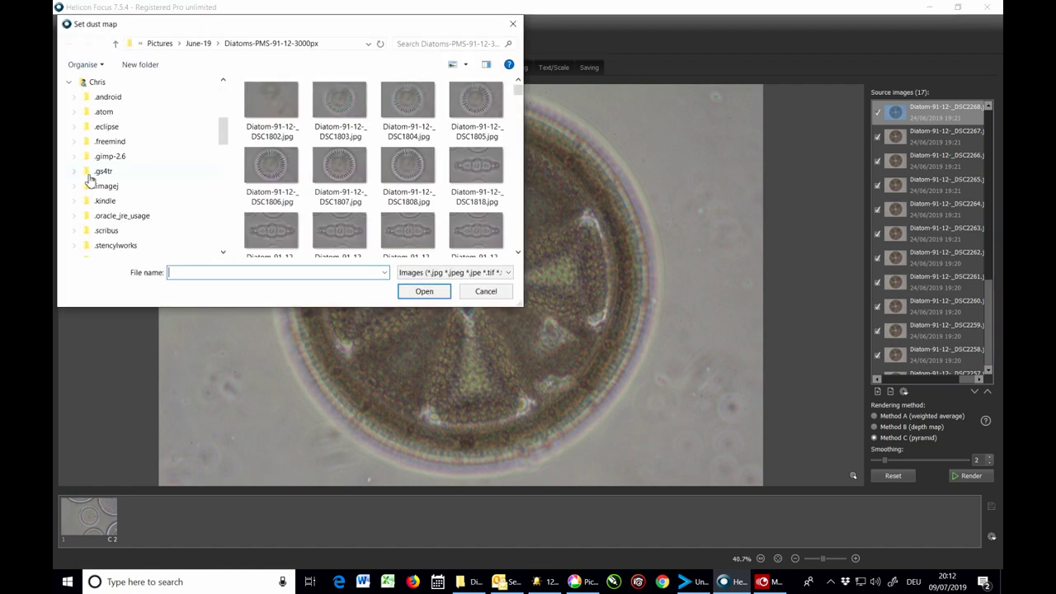
left_click_drag(517, 91, 515, 176)
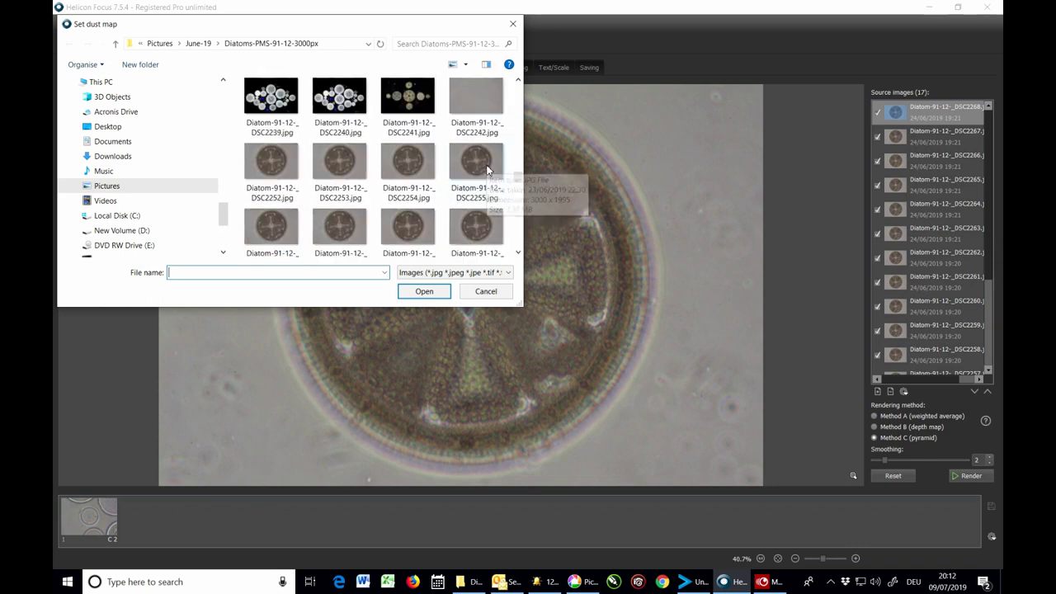
scroll(488, 169, "down", 1)
scroll(488, 169, "up", 1)
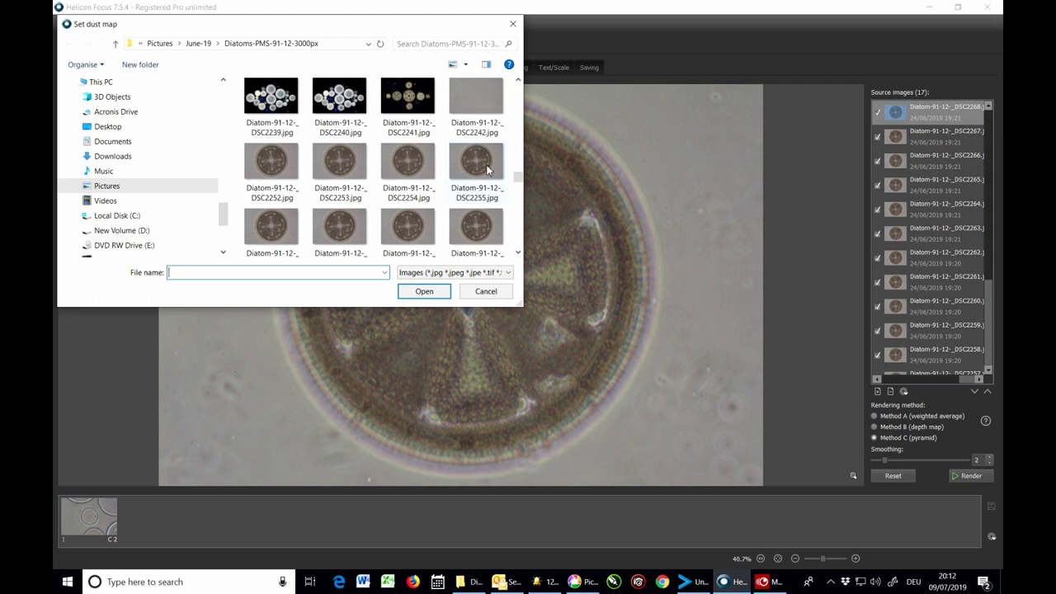
left_click(473, 97)
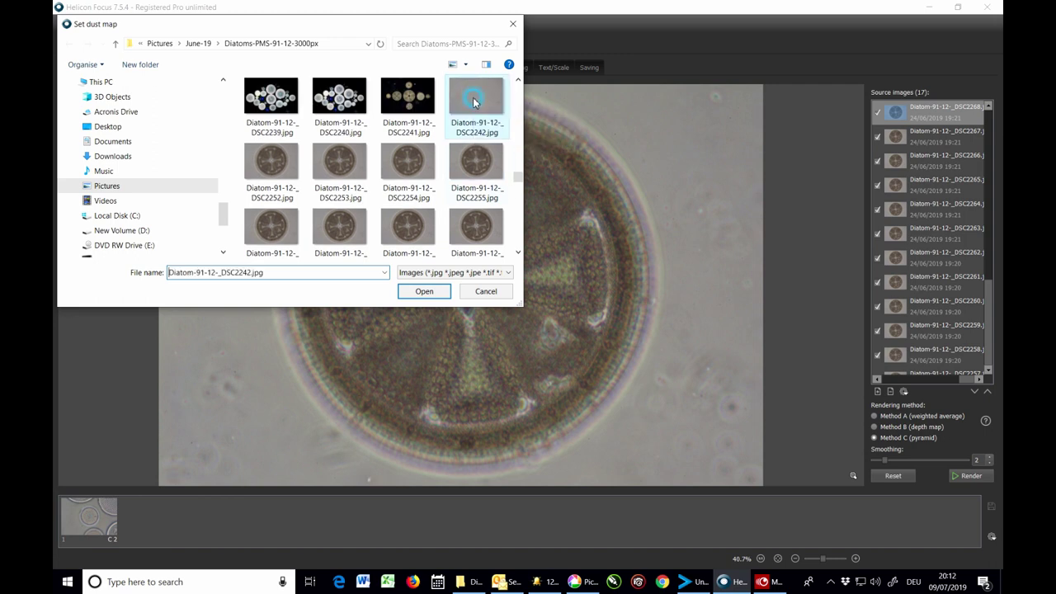
left_click(432, 293)
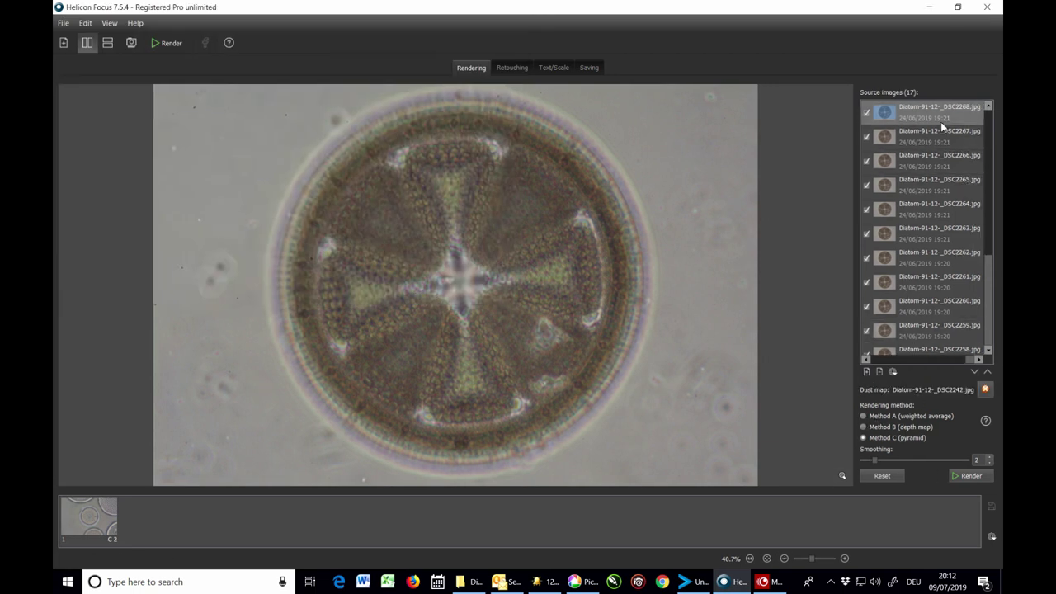
Render the 17-image stack with the DSC2242 dust map into a focused diatom image.
left_click(970, 477)
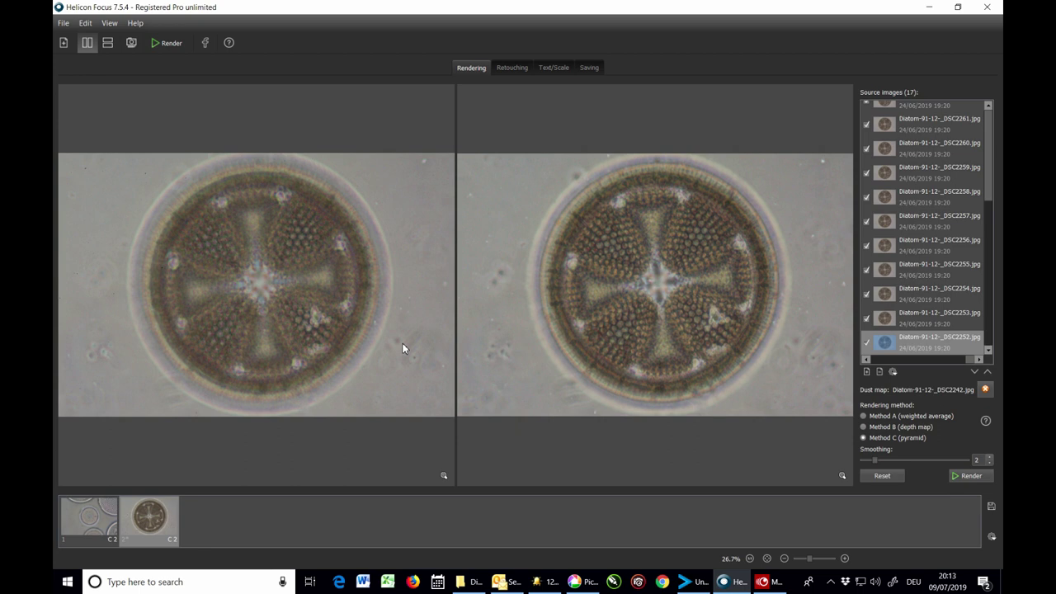
Save the result as Demonstration stack 01.jpg at JPEG quality 100 and view it in Picasa.
left_click(589, 68)
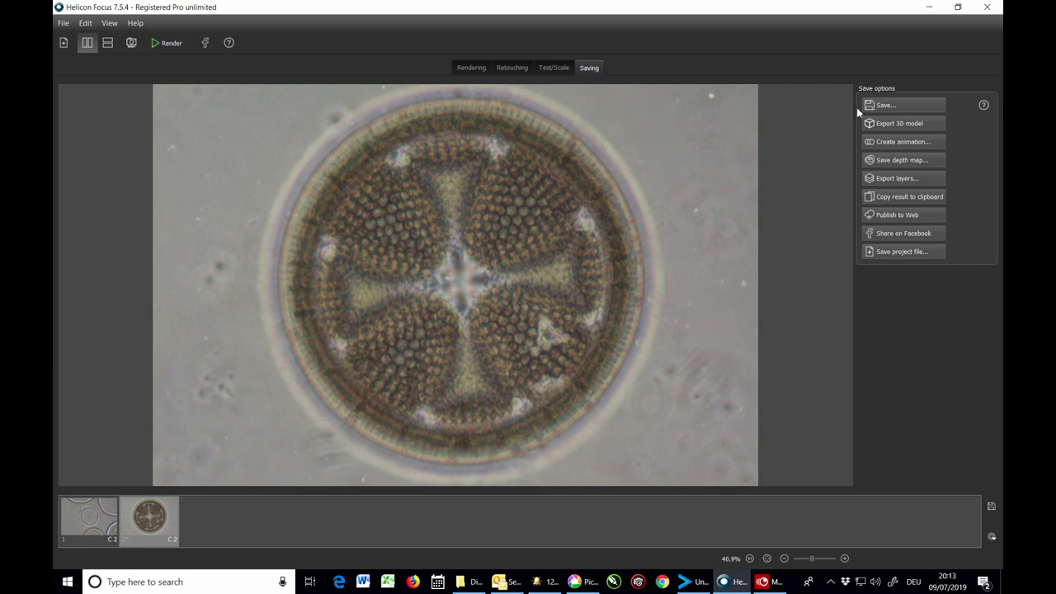
left_click(896, 105)
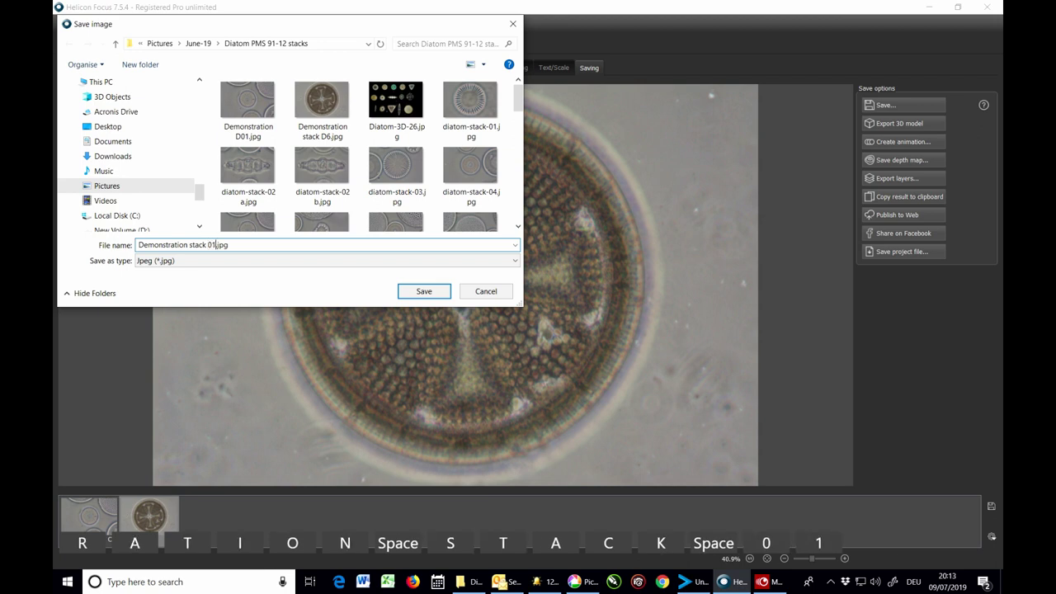
left_click(412, 293)
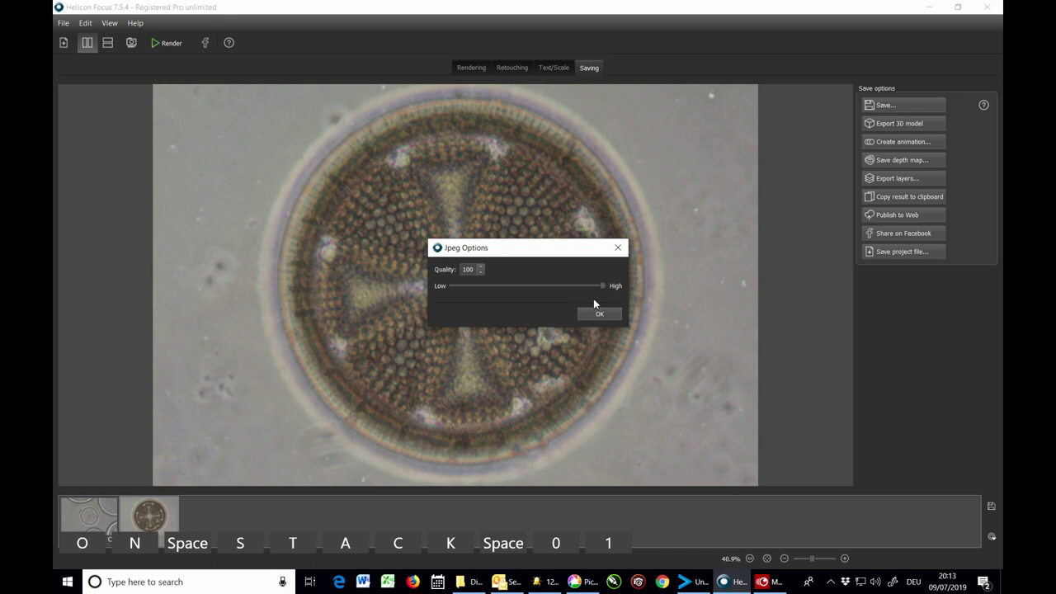
left_click(601, 315)
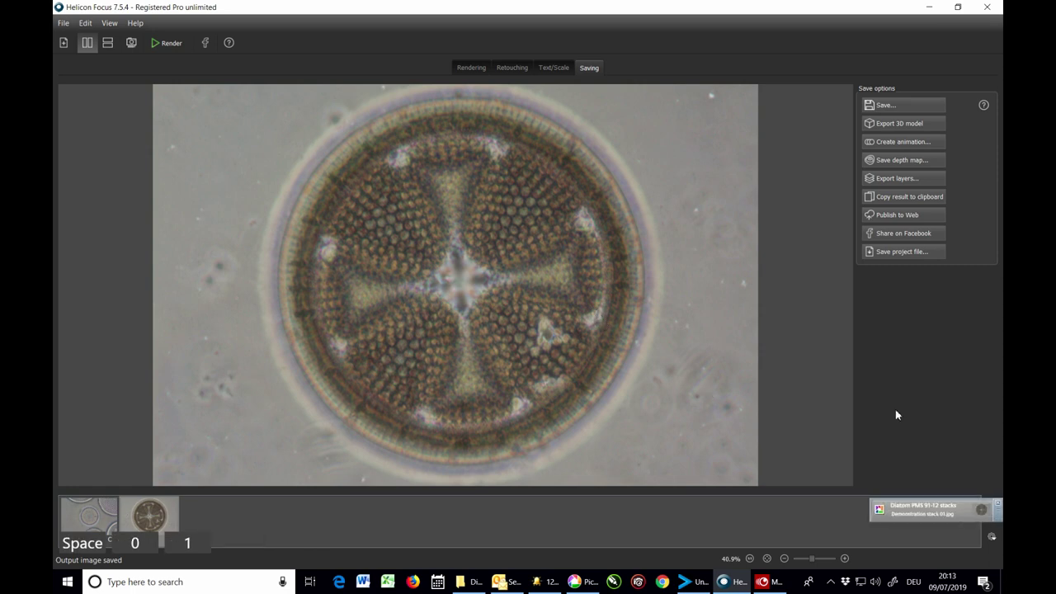
left_click(923, 515)
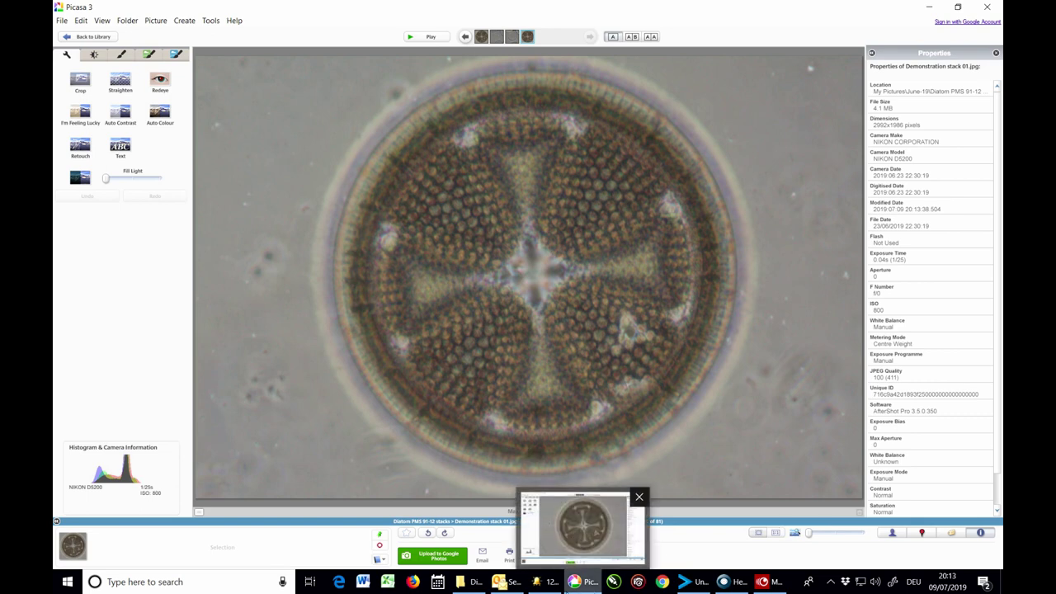
mouse_move(512, 587)
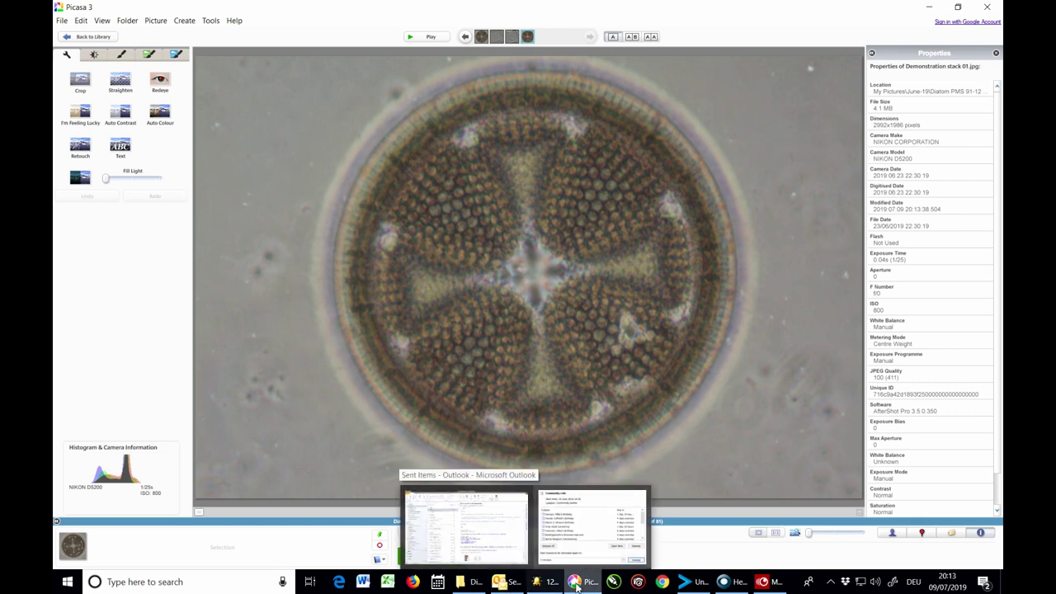
Return to Helicon Focus and turn on Invert surface for the diatom's 3D model.
left_click(728, 571)
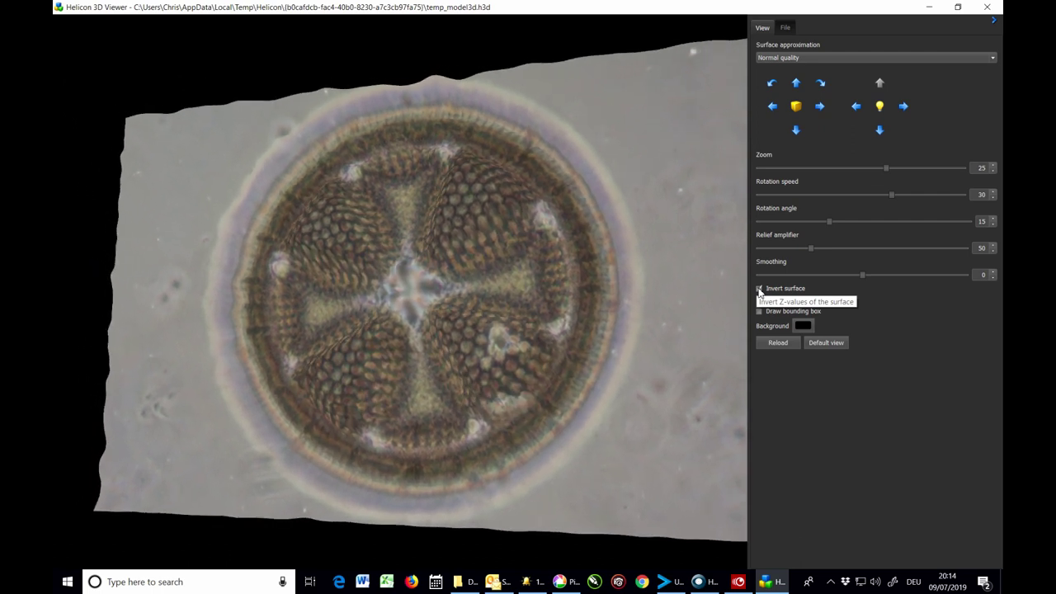
left_click(760, 289)
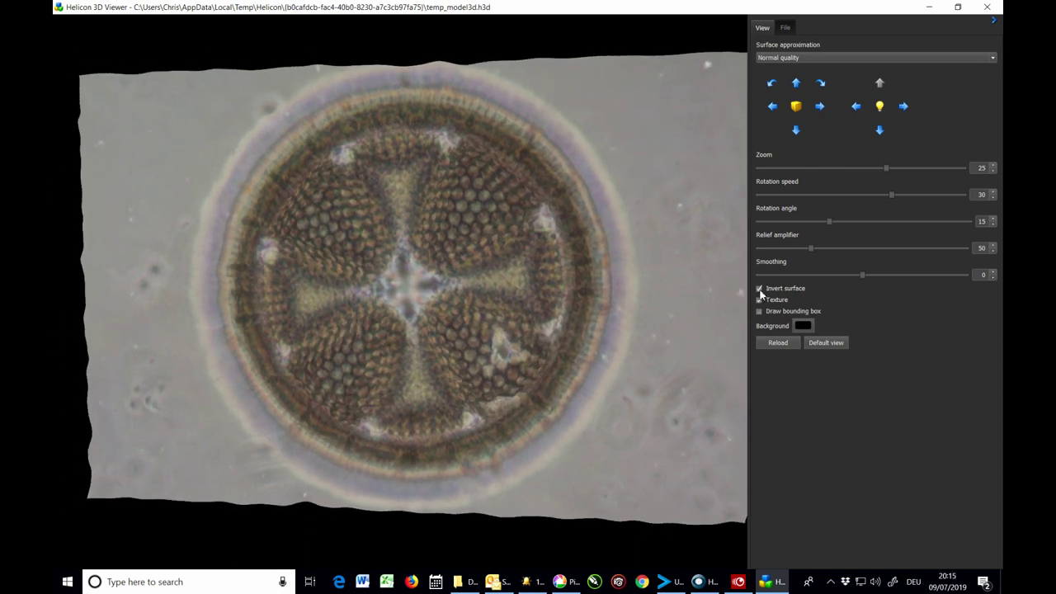
Choose to export the model as a video at 1920 × 1080 resolution.
left_click(786, 28)
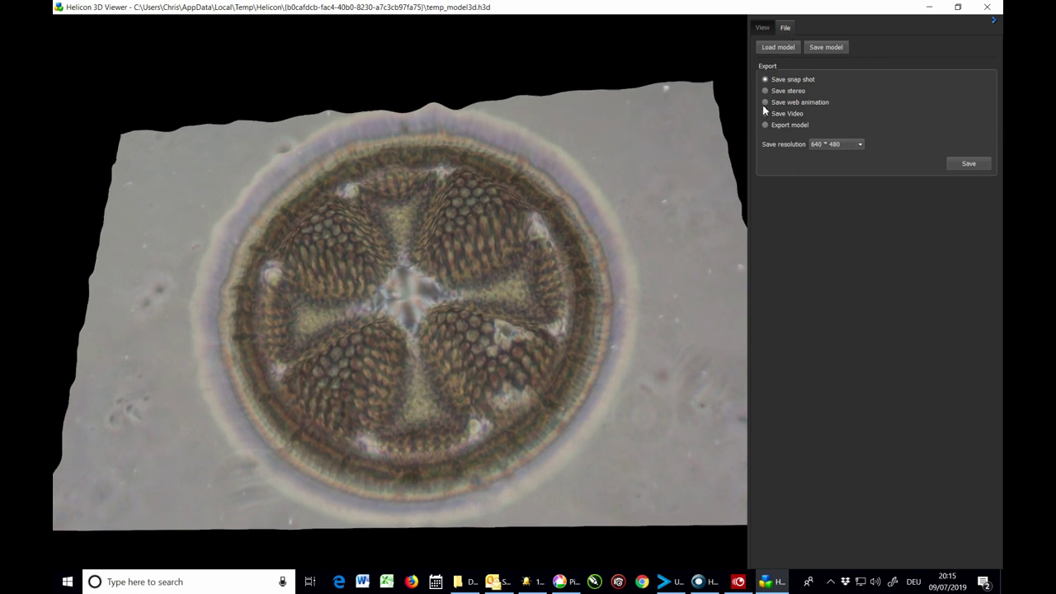
left_click(766, 114)
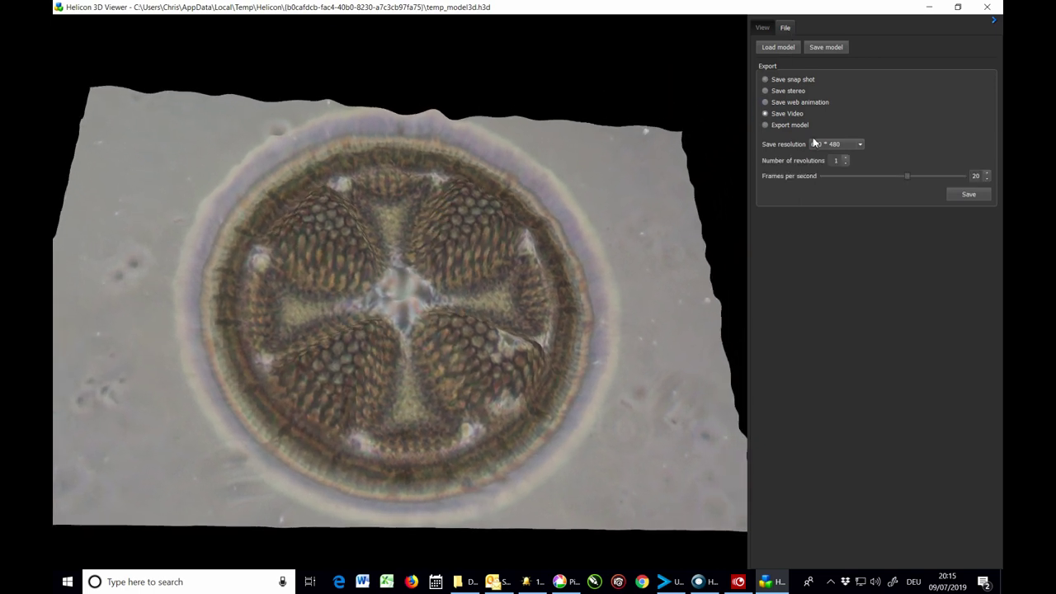
left_click(861, 145)
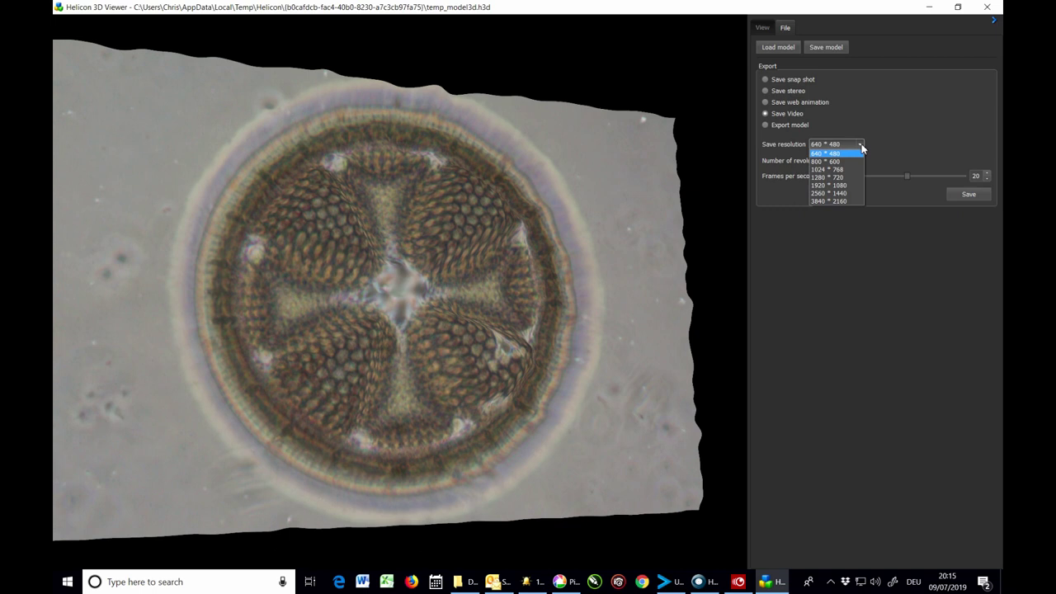
left_click(830, 187)
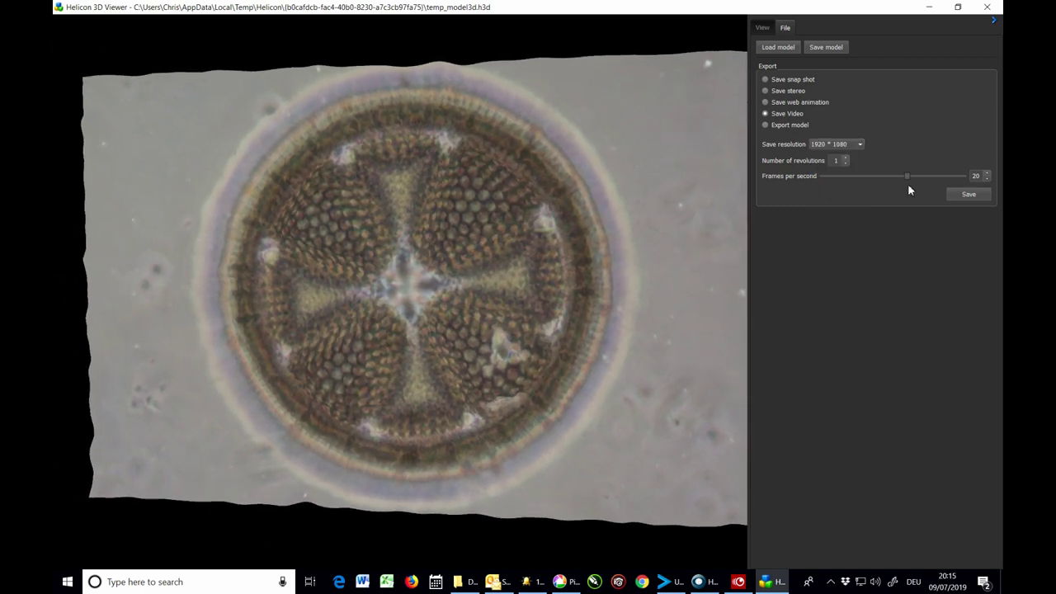
Start saving the video and rename the file to 'Demonstration stack 01', keeping .mp4.
left_click(964, 194)
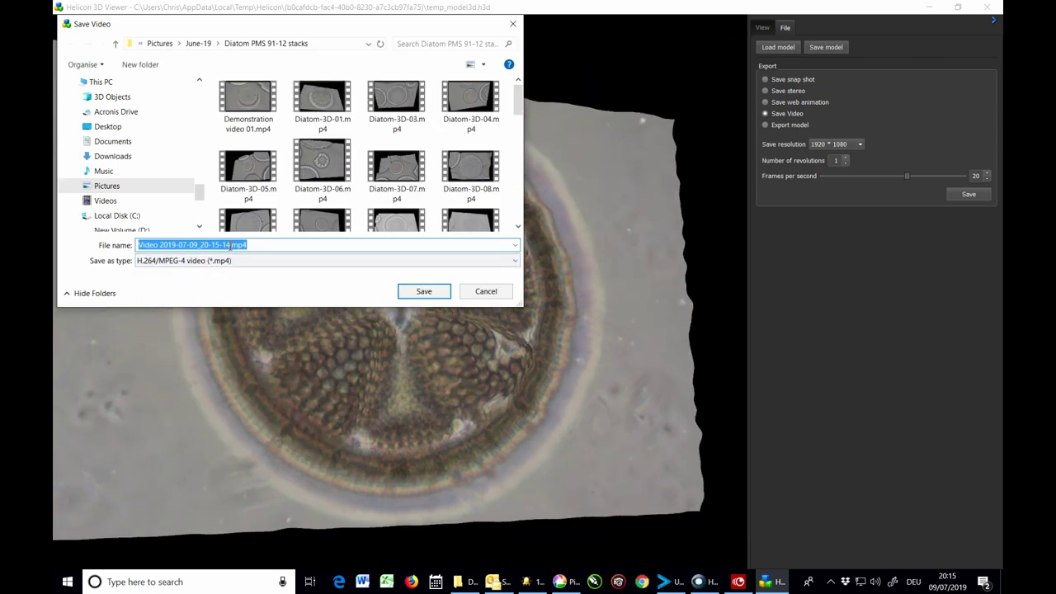
left_click_drag(230, 245, 134, 241)
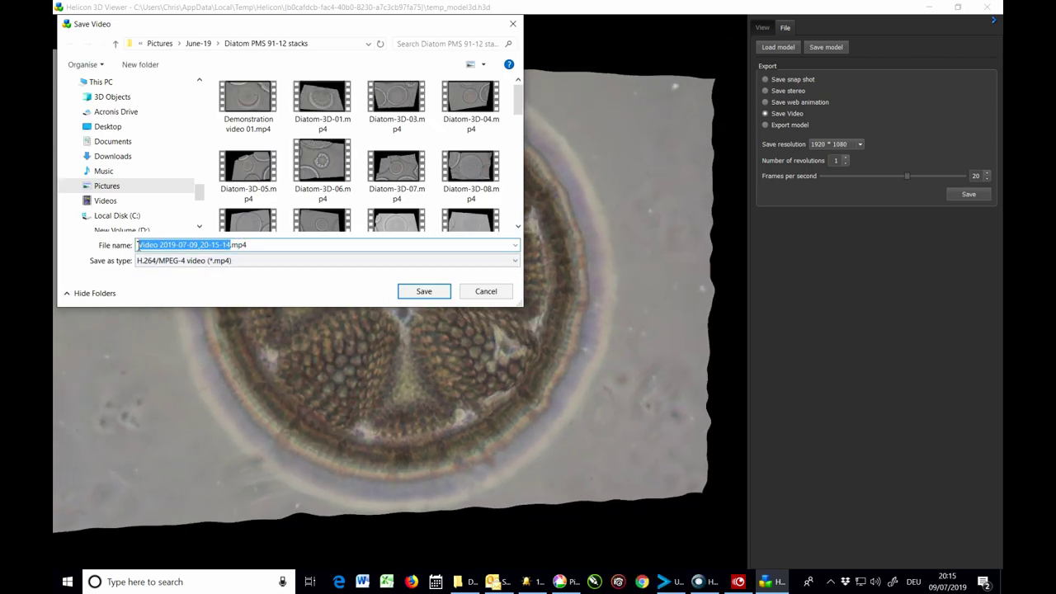
type("Dem")
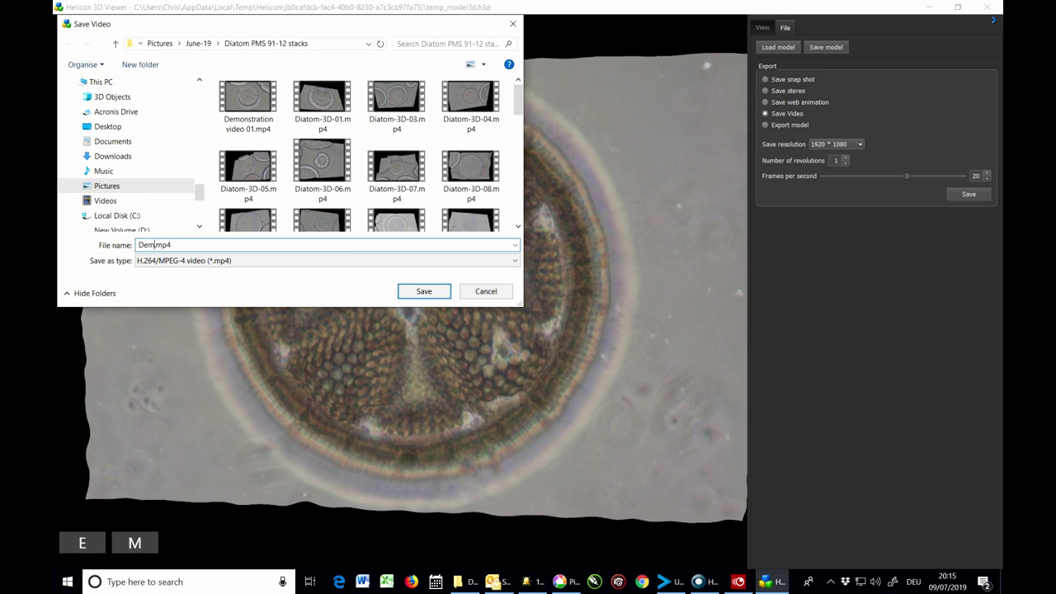
type("onstrati")
type("on stack ")
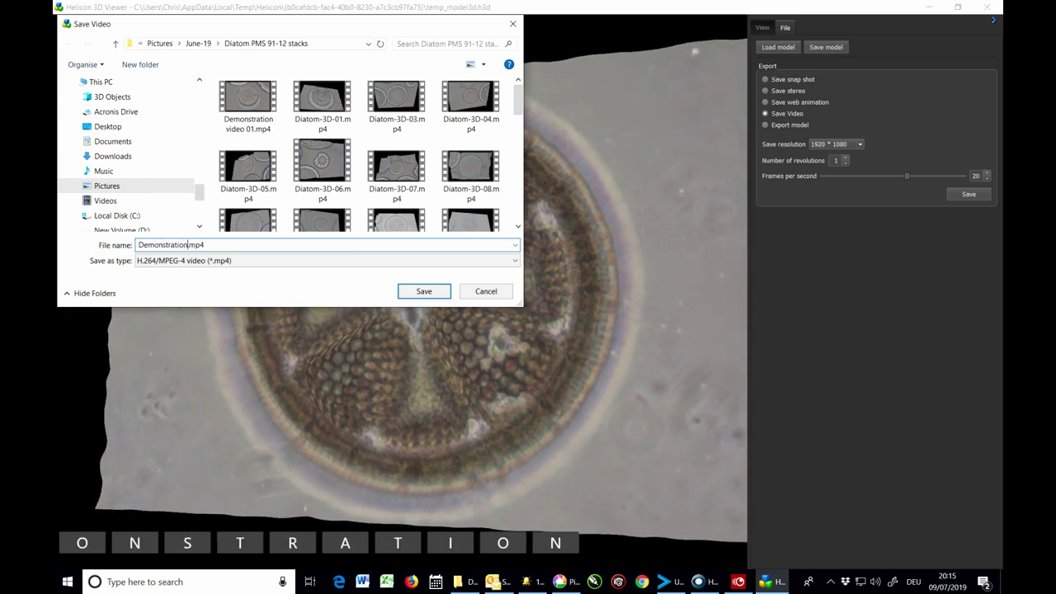
type("01")
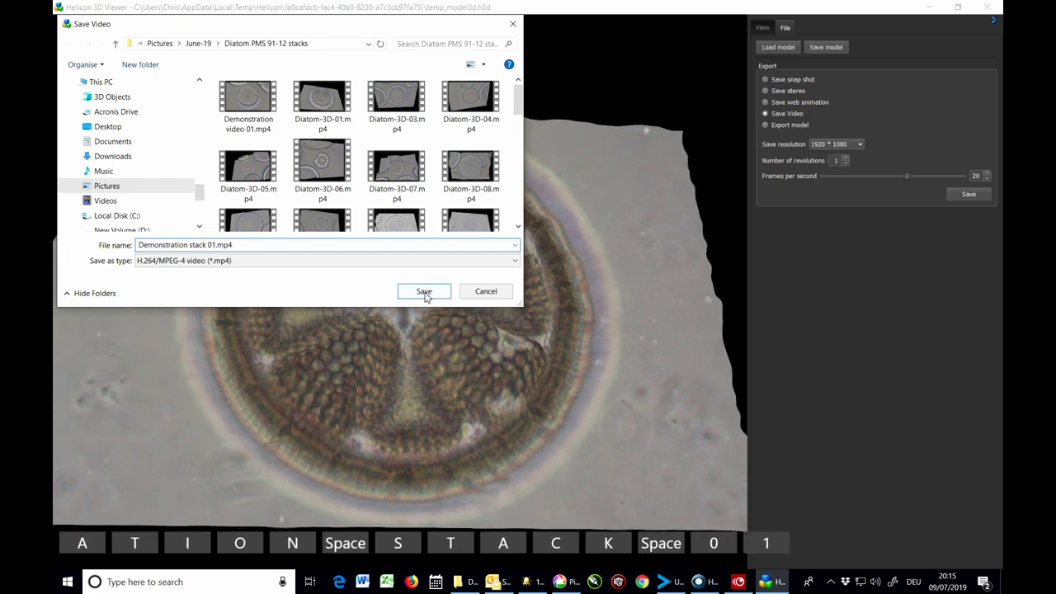
Save Demonstration stack 01.mp4, play it back to check it, then close the player.
left_click(424, 293)
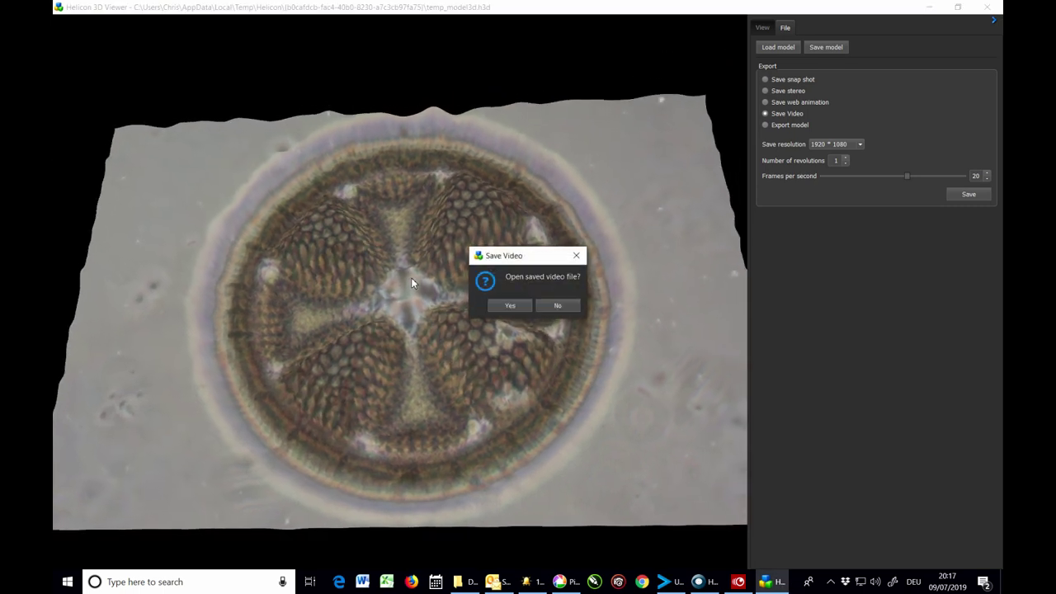
left_click(515, 307)
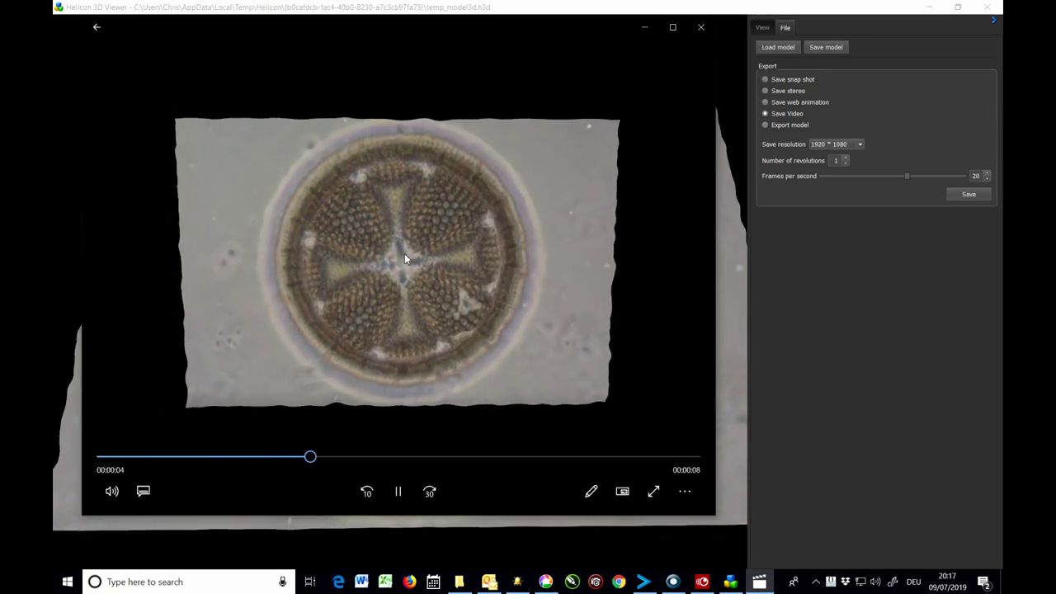
left_click(701, 29)
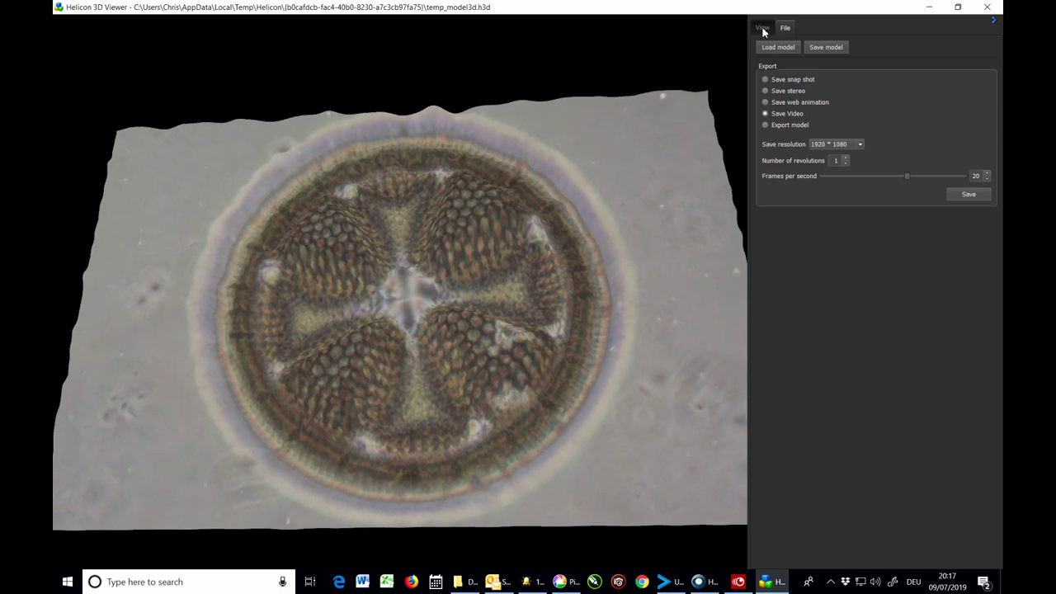
Set the relief amplifier to 29 in the View settings and tilt the model to inspect the relief.
left_click(763, 29)
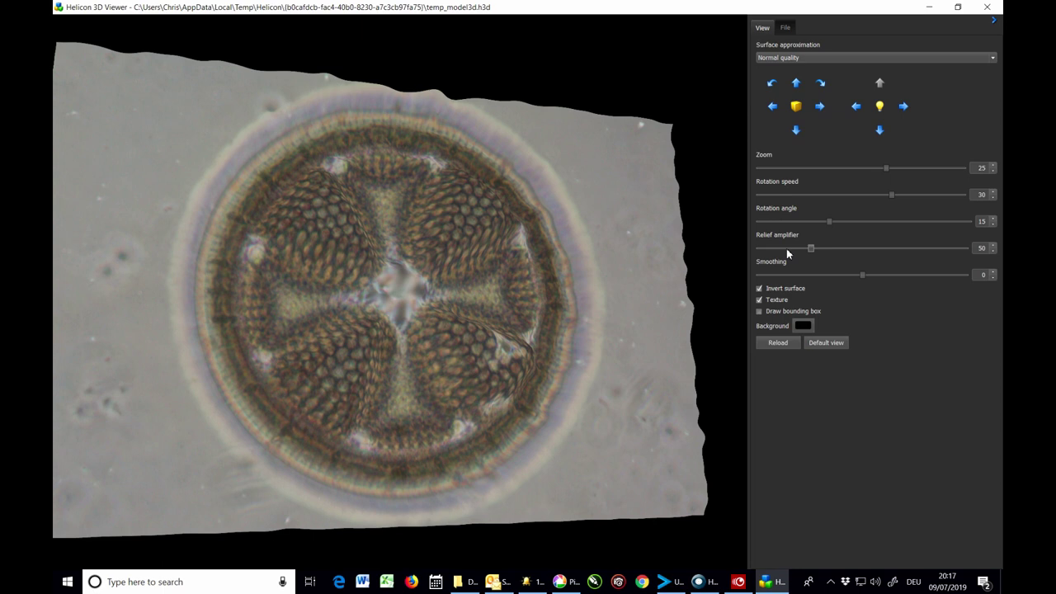
left_click(789, 248)
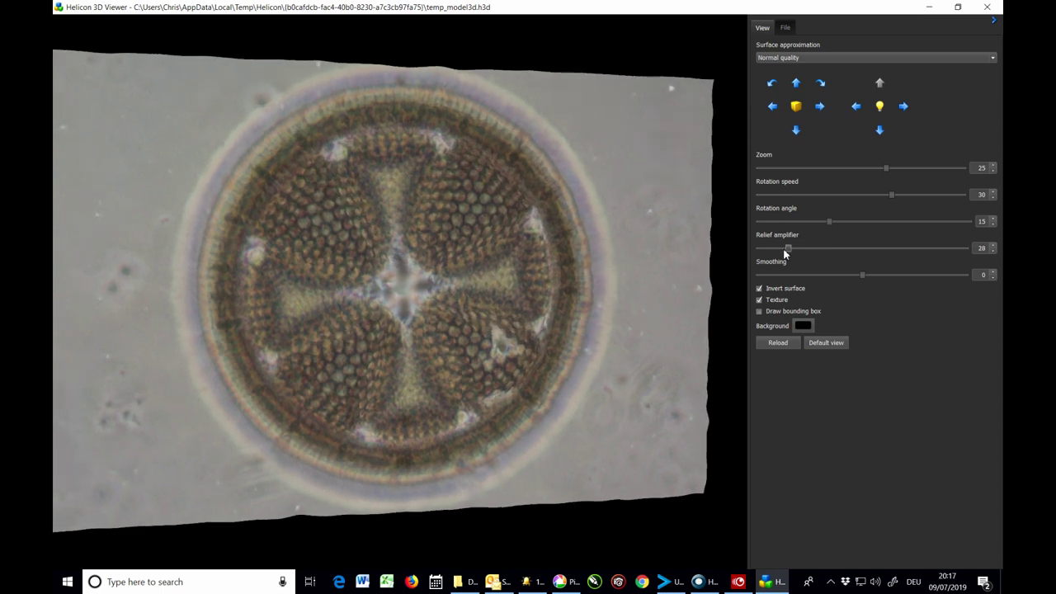
key("Right")
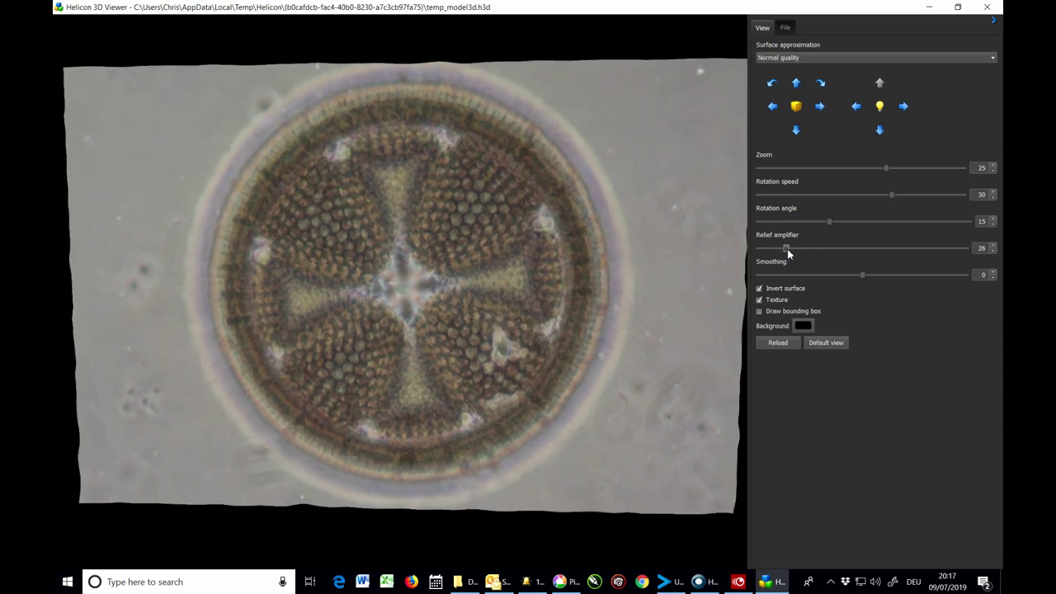
key("Right")
key("Right")
key("Right")
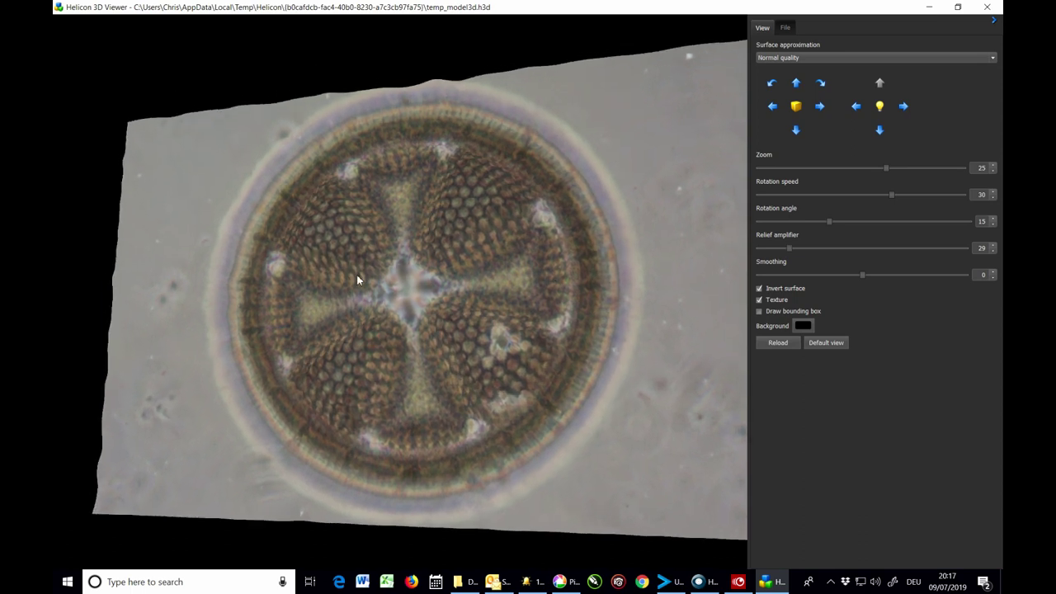
left_click_drag(349, 268, 427, 273)
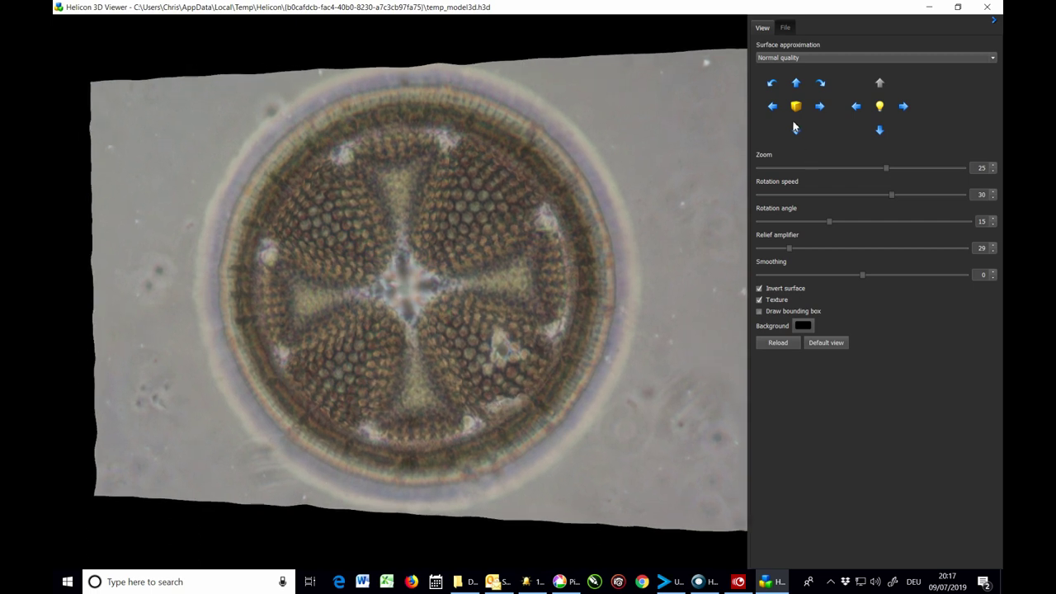
Close the 3D viewer and bring up Helicon Focus's File menu to exit.
left_click(988, 8)
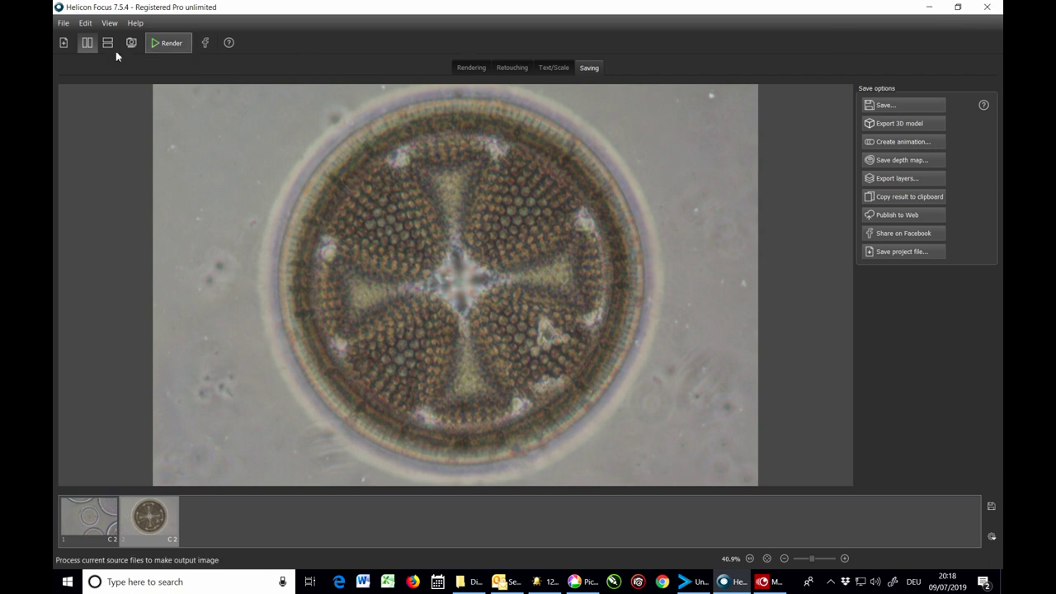
left_click(62, 23)
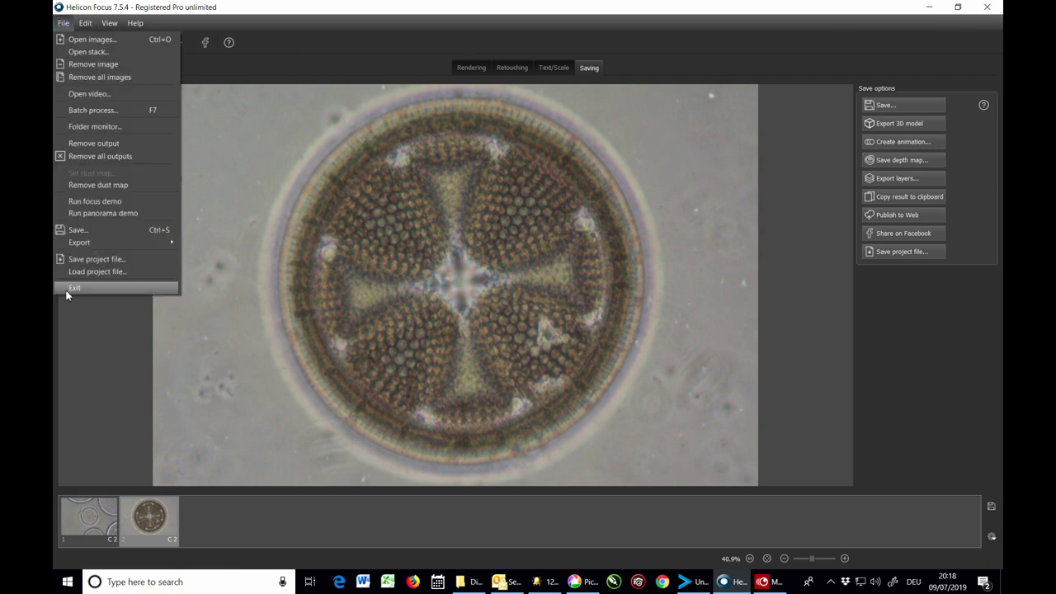